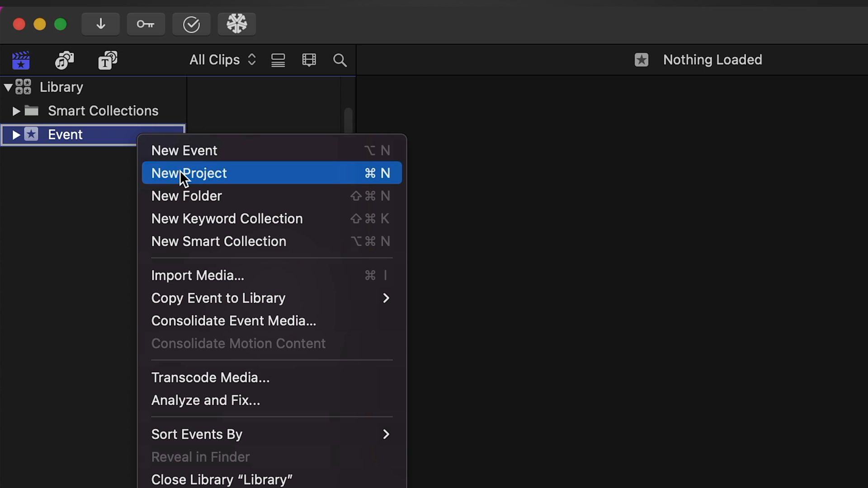
Start a new project named Project in the event, with the 4K video format and a 24p frame rate
{"action": "left_click", "coordinate": [379, 178]}
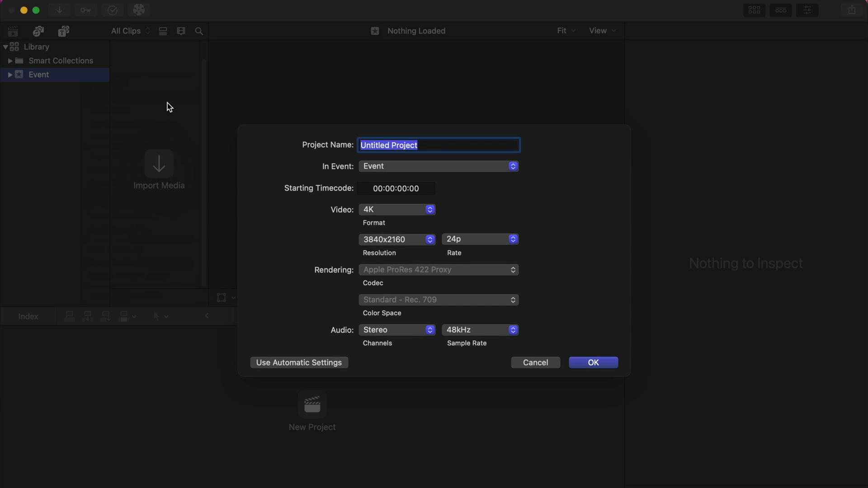
{"action": "type", "text": "Project"}
{"action": "left_click", "coordinate": [393, 214]}
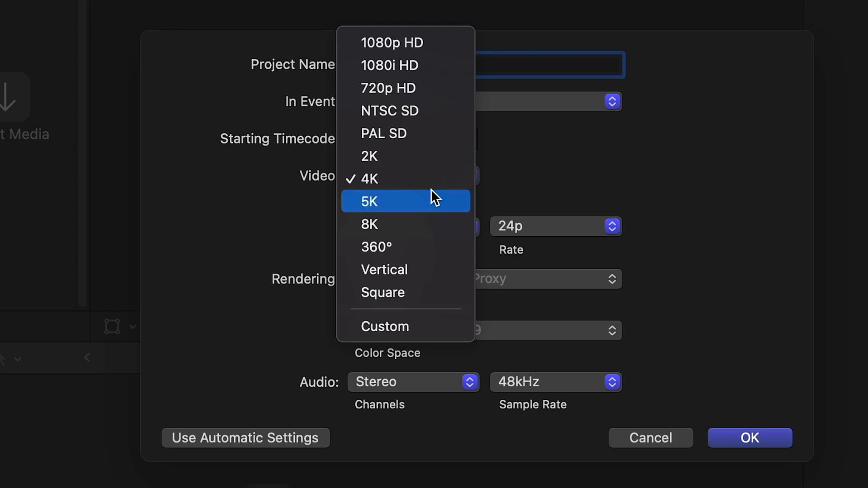
{"action": "left_click", "coordinate": [430, 178]}
{"action": "left_click", "coordinate": [529, 227]}
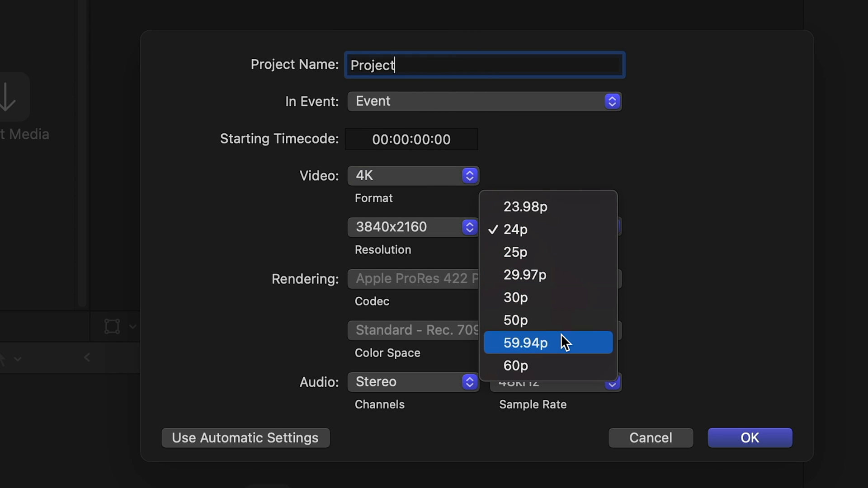
{"action": "left_click", "coordinate": [565, 232]}
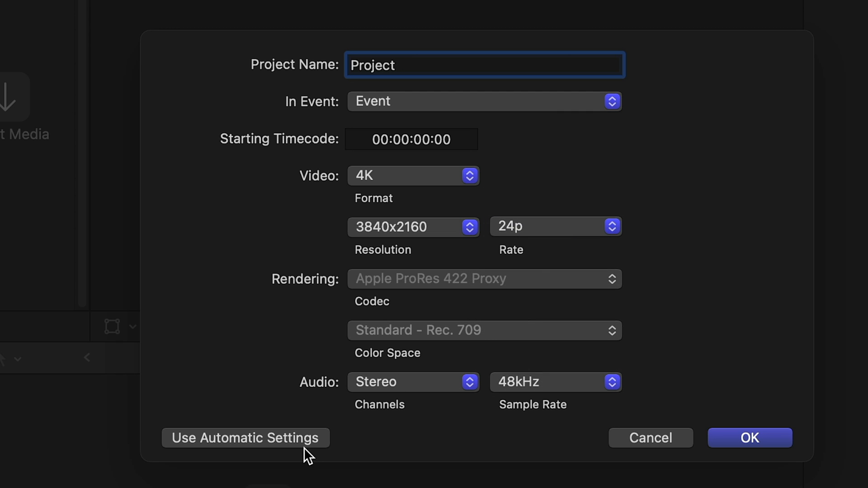
Check the project's automatic settings, return to the custom settings and create the project
{"action": "left_click", "coordinate": [281, 438]}
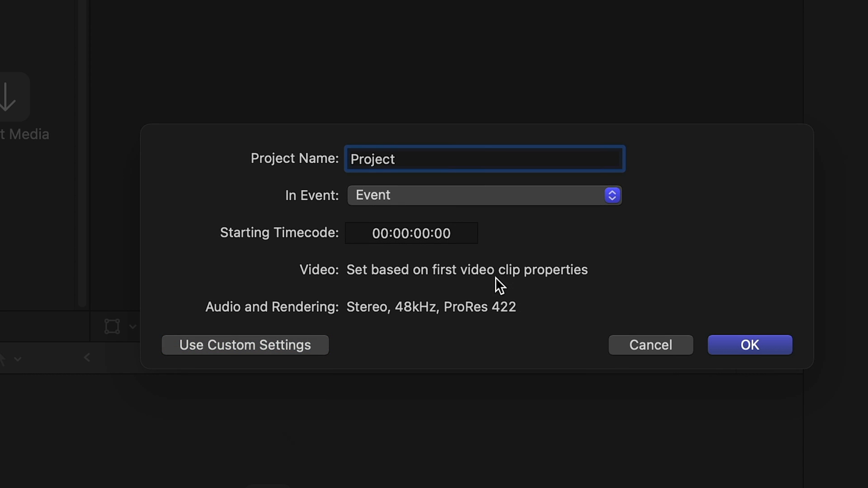
{"action": "left_click", "coordinate": [280, 347]}
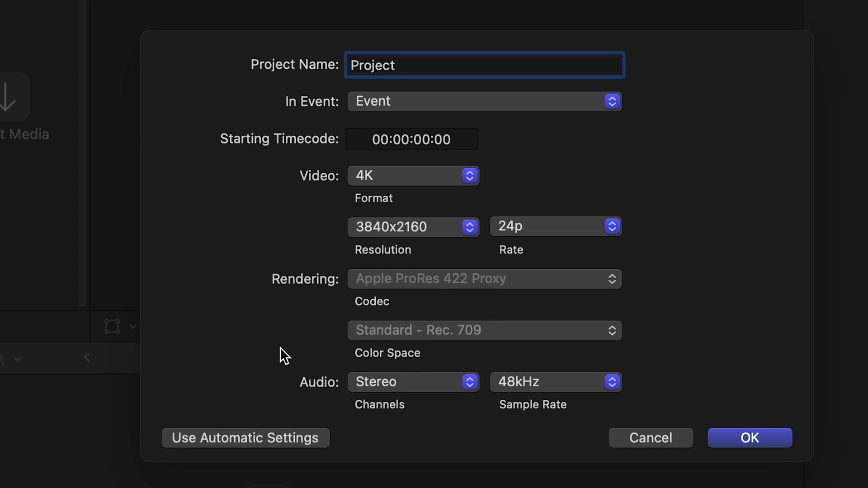
{"action": "left_click", "coordinate": [741, 440]}
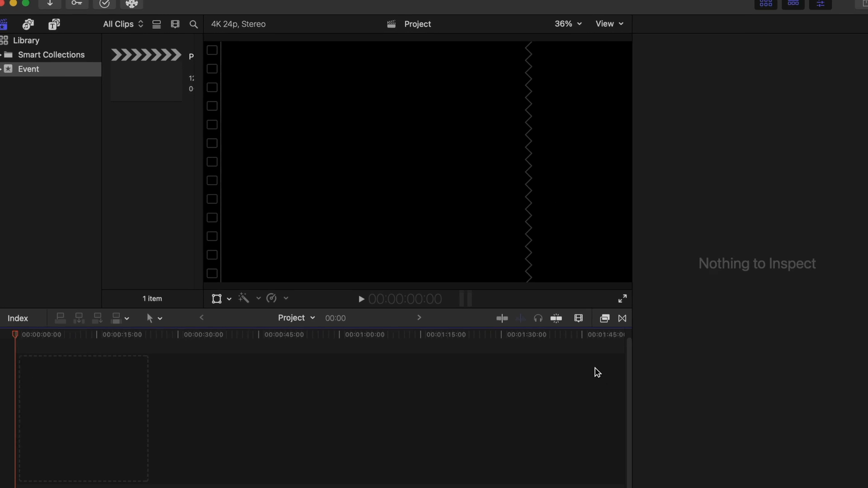
Open media import for the event and preview the motorcyclist and meditating-man clips
{"action": "right_click", "coordinate": [178, 171]}
{"action": "left_click", "coordinate": [200, 175]}
{"action": "left_click", "coordinate": [216, 421]}
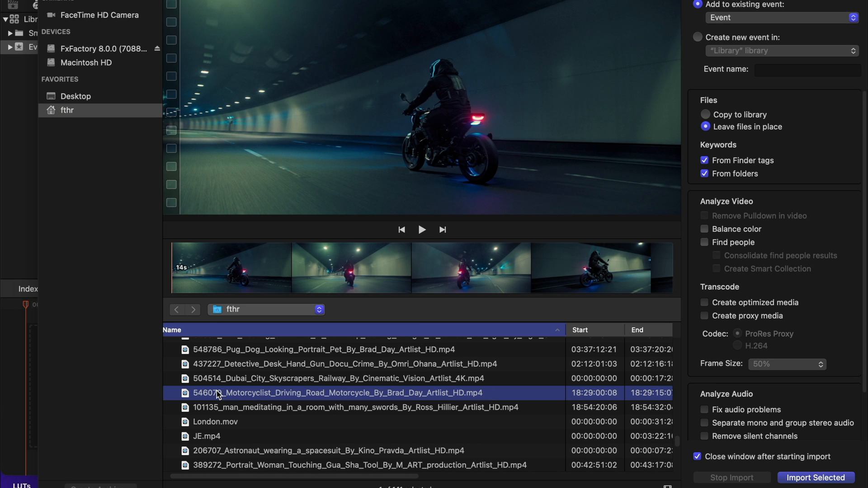
{"action": "left_click", "coordinate": [213, 275]}
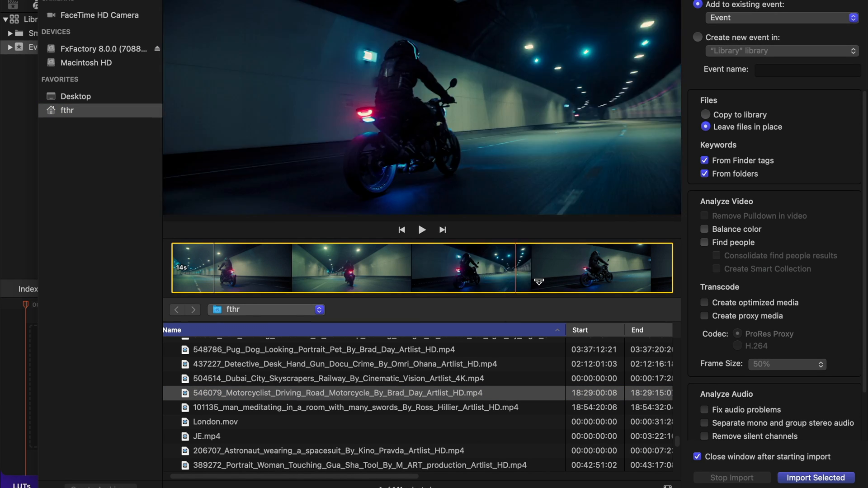
{"action": "left_click", "coordinate": [475, 408]}
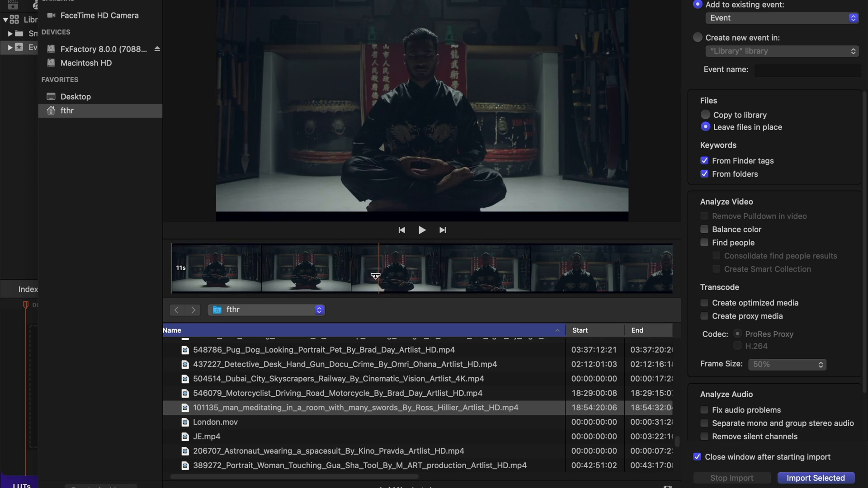
Select London.mov for import and briefly play its preview
{"action": "key", "text": "Down"}
{"action": "left_click", "coordinate": [422, 231]}
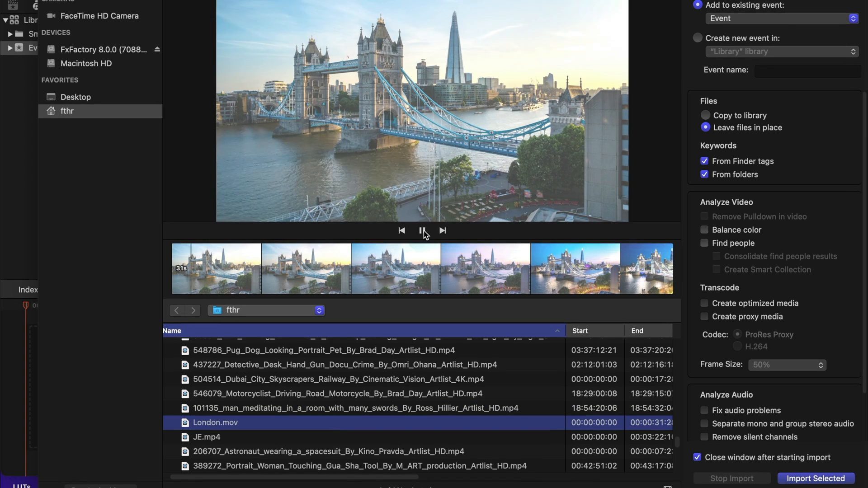
{"action": "left_click", "coordinate": [423, 231]}
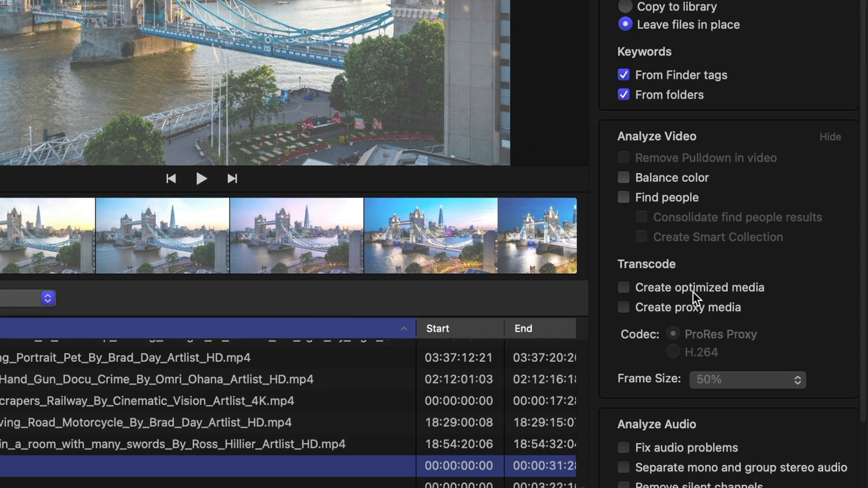
Import London.mov with optimized media and proxy media creation enabled, using a 50% proxy frame size
{"action": "left_click", "coordinate": [752, 305]}
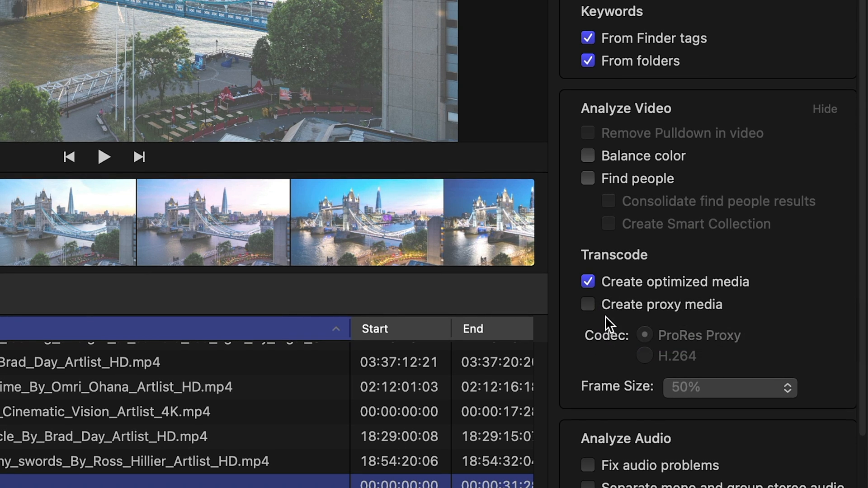
{"action": "left_click", "coordinate": [587, 305]}
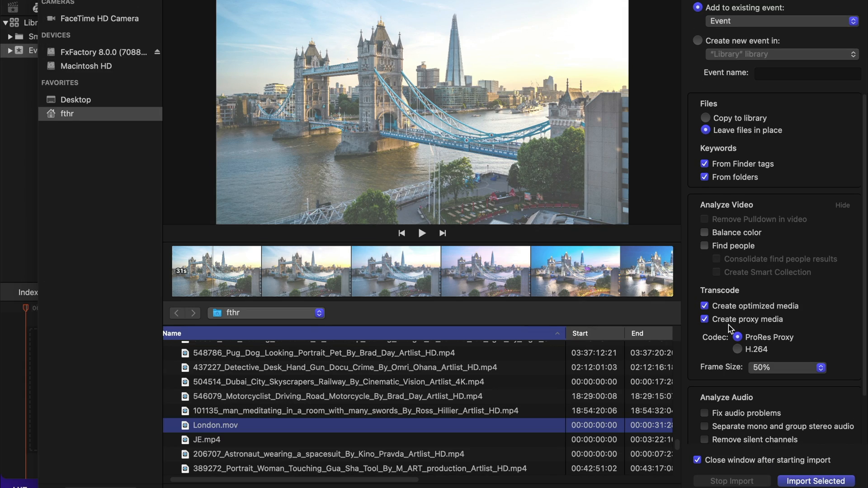
{"action": "left_click", "coordinate": [768, 367]}
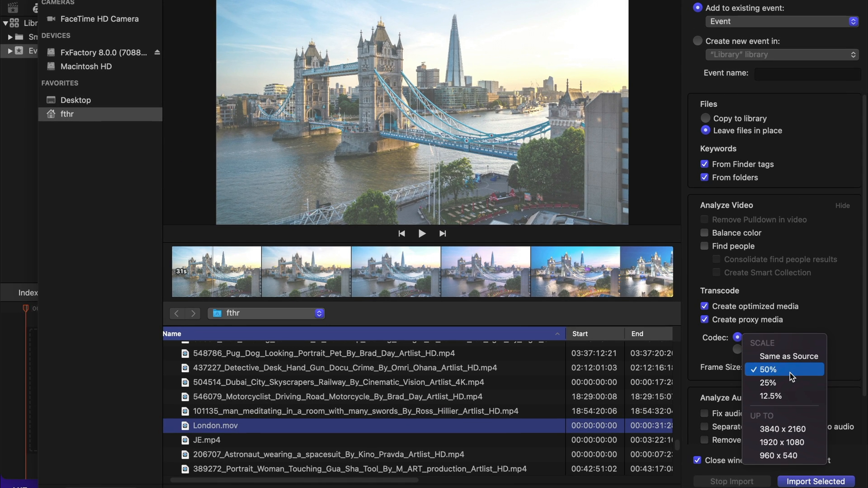
{"action": "left_click", "coordinate": [791, 373]}
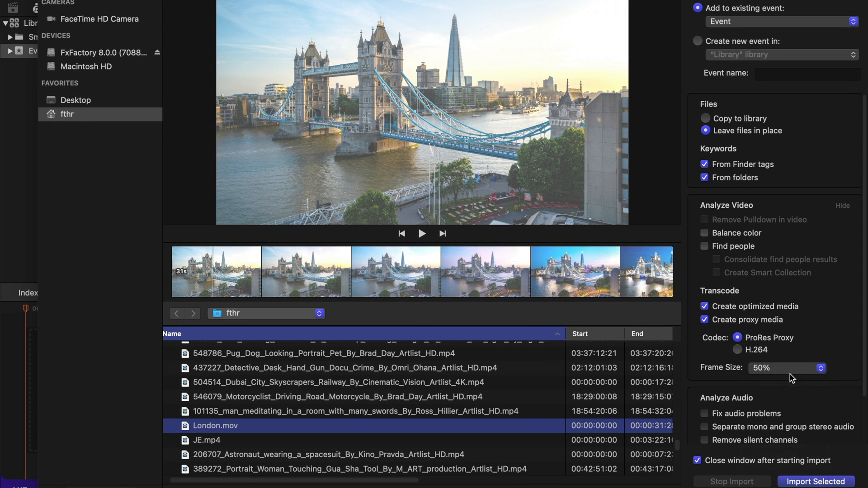
{"action": "left_click", "coordinate": [813, 483]}
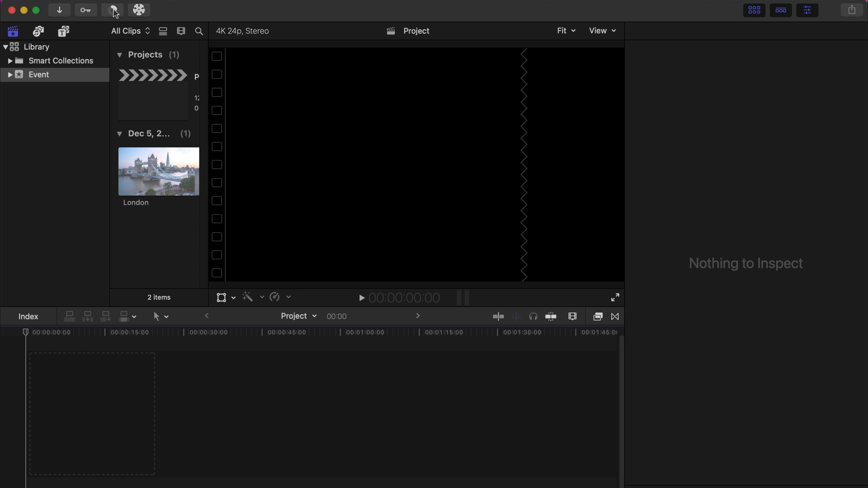
Check the progress of transcoding and analysis in the background tasks, and close that window
{"action": "left_click", "coordinate": [114, 15]}
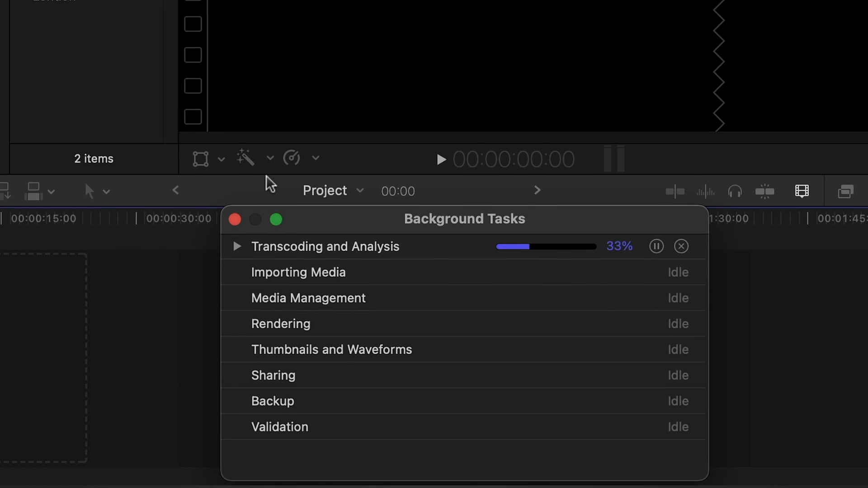
{"action": "left_click", "coordinate": [238, 249]}
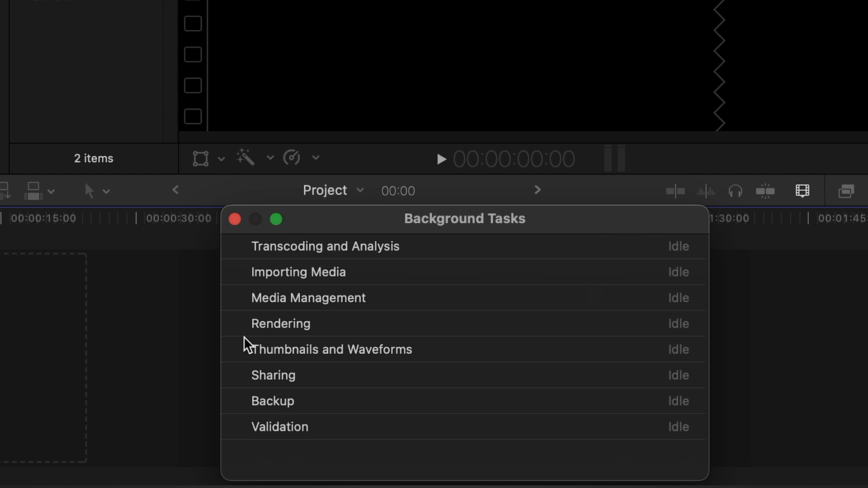
{"action": "left_click", "coordinate": [235, 220]}
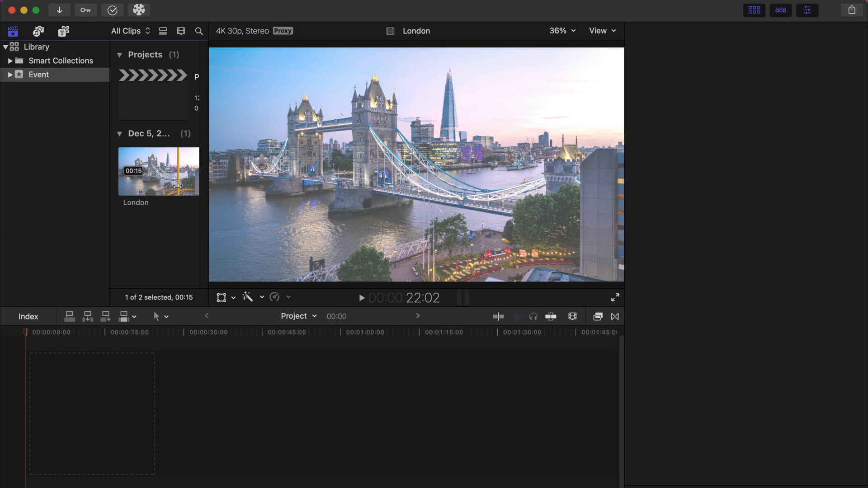
Mark a range of about 22 seconds on the London clip and add it to the empty project timeline
{"action": "left_click_drag", "start_coordinate": [178, 186], "coordinate": [106, 188]}
{"action": "left_click_drag", "start_coordinate": [154, 201], "coordinate": [124, 398]}
{"action": "key", "text": "shift+z"}
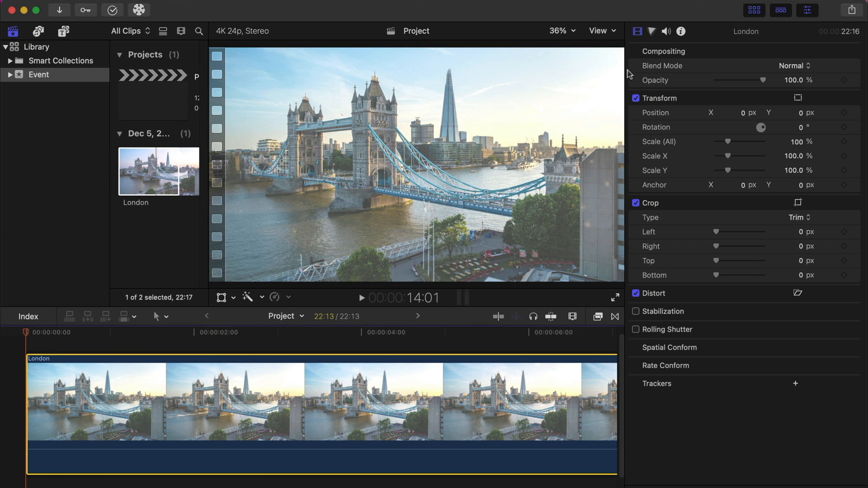
Hide the browser to enlarge the viewer and play the London clip in the timeline
{"action": "left_click", "coordinate": [754, 10]}
{"action": "key", "text": "space"}
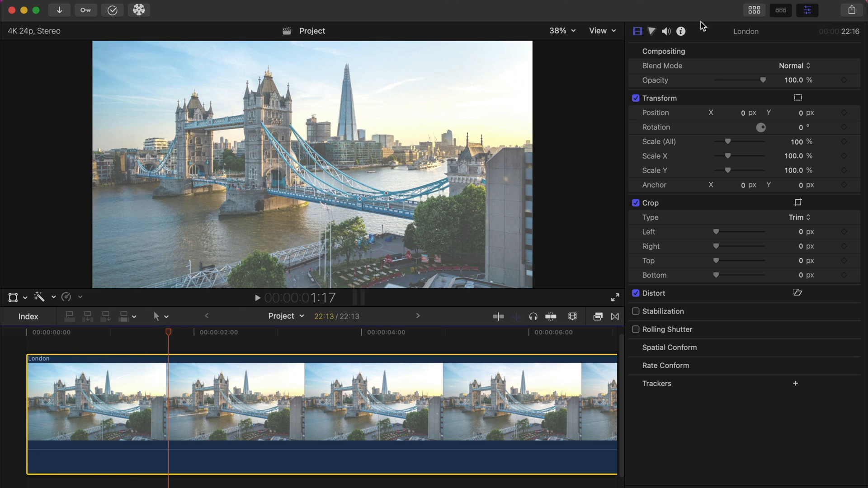
{"action": "left_click", "coordinate": [602, 31]}
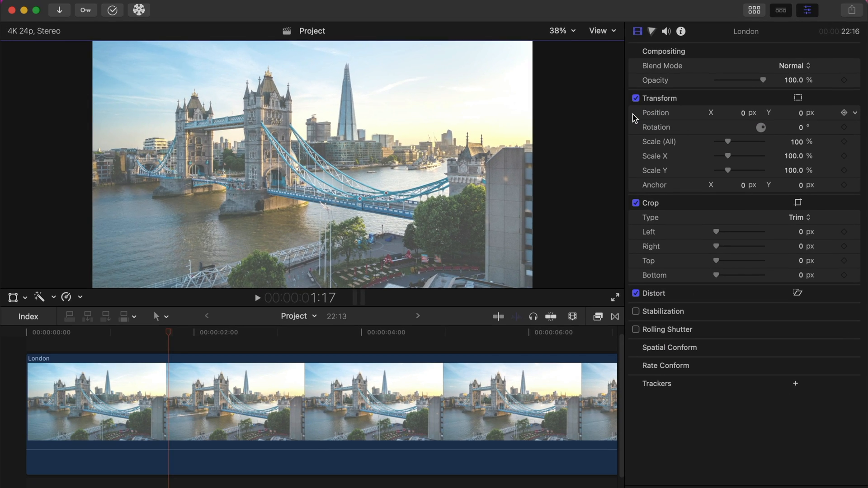
{"action": "key", "text": "space"}
Set the viewer's quality to Better Performance and its media playback to Proxy Only
{"action": "left_click", "coordinate": [606, 31]}
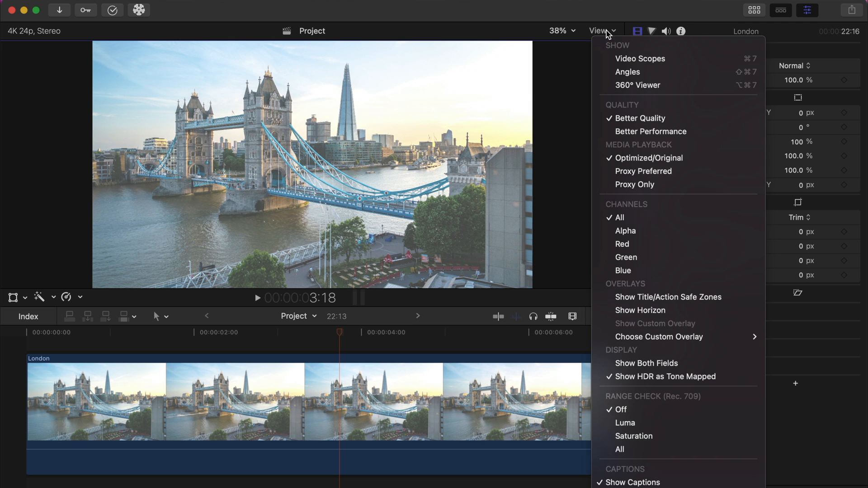
{"action": "left_click", "coordinate": [624, 132]}
{"action": "key", "text": "space"}
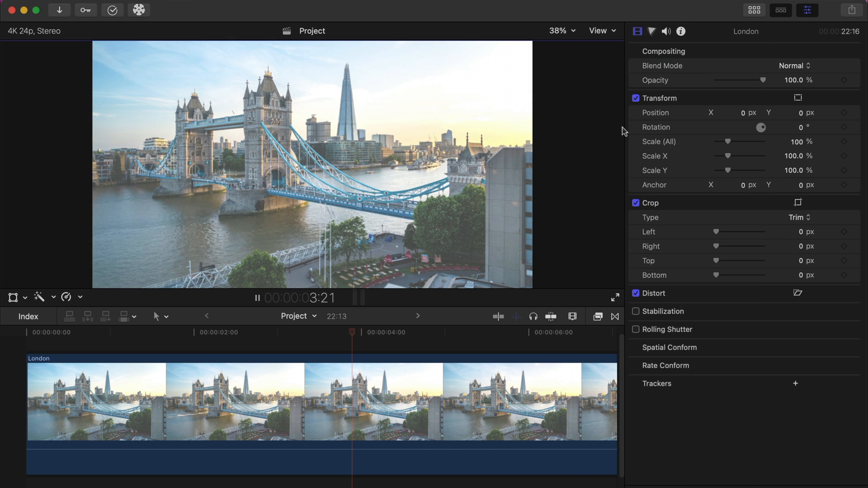
{"action": "left_click", "coordinate": [615, 31]}
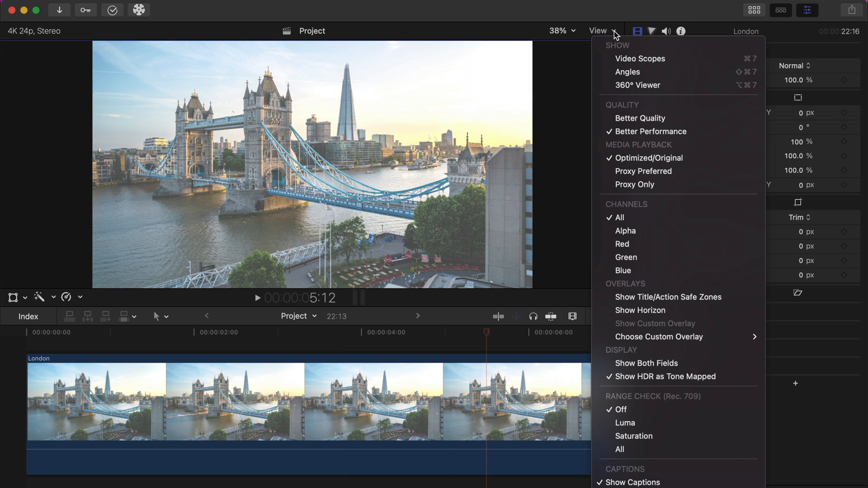
{"action": "left_click", "coordinate": [633, 185]}
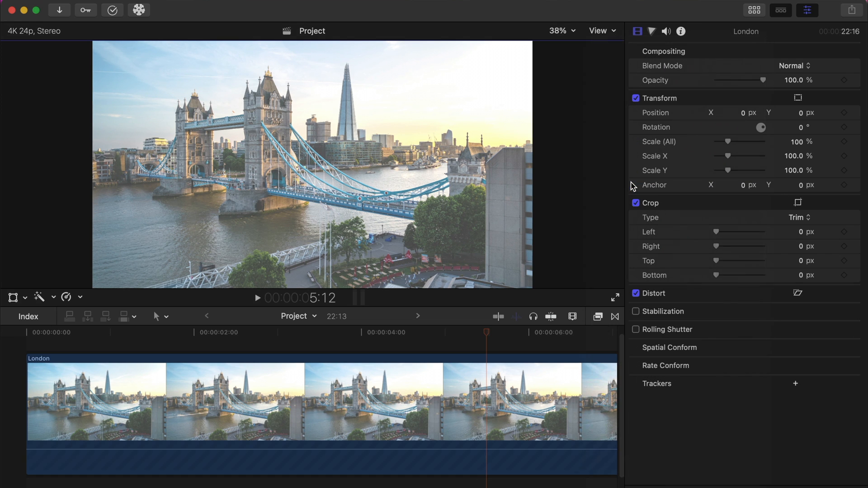
Show the browser again and import the meditating-man clip with optimized and proxy media creation turned off
{"action": "left_click", "coordinate": [753, 11]}
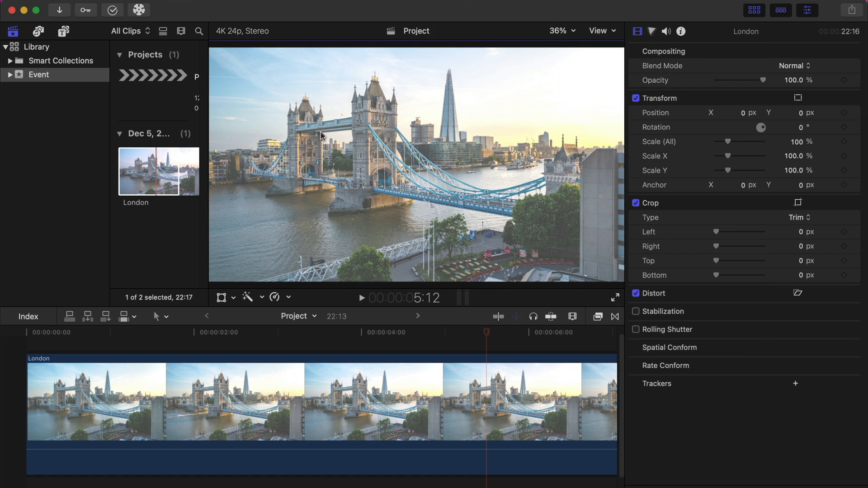
{"action": "right_click", "coordinate": [191, 208]}
{"action": "left_click", "coordinate": [199, 216]}
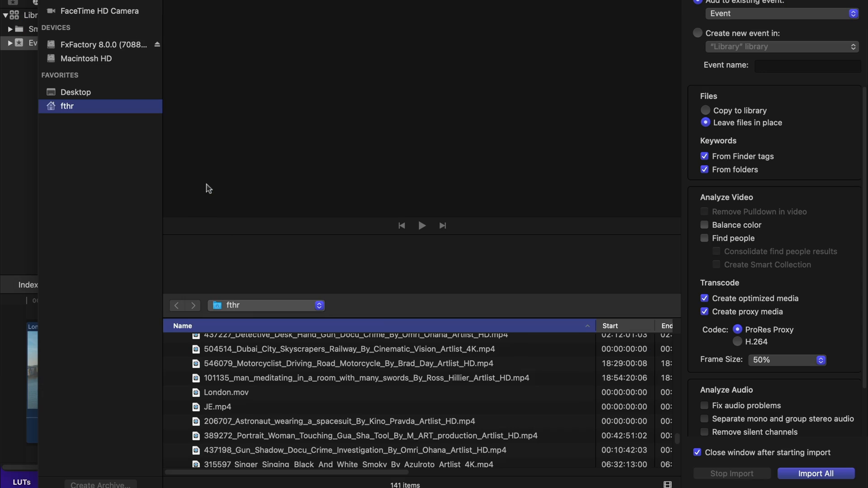
{"action": "left_click", "coordinate": [705, 299]}
{"action": "left_click", "coordinate": [704, 312]}
{"action": "left_click", "coordinate": [815, 473]}
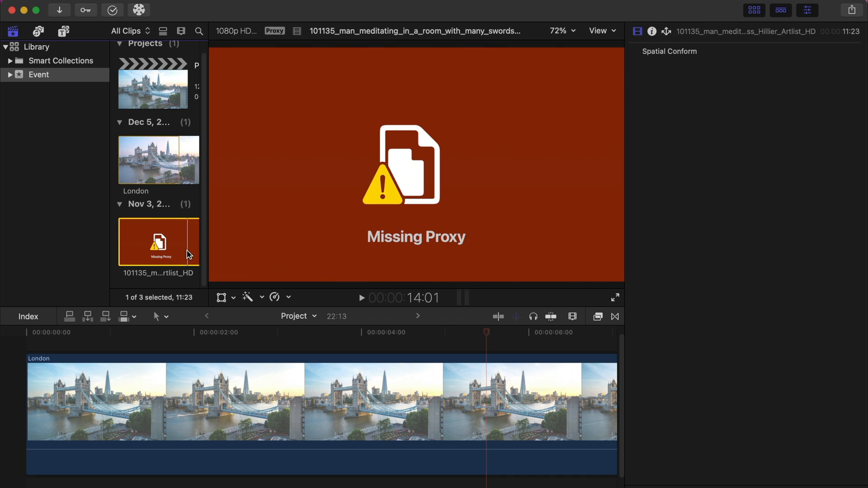
Connect the meditating-man clip above the London clip at about 2 seconds and place the playhead over it
{"action": "left_click_drag", "start_coordinate": [144, 239], "coordinate": [224, 361]}
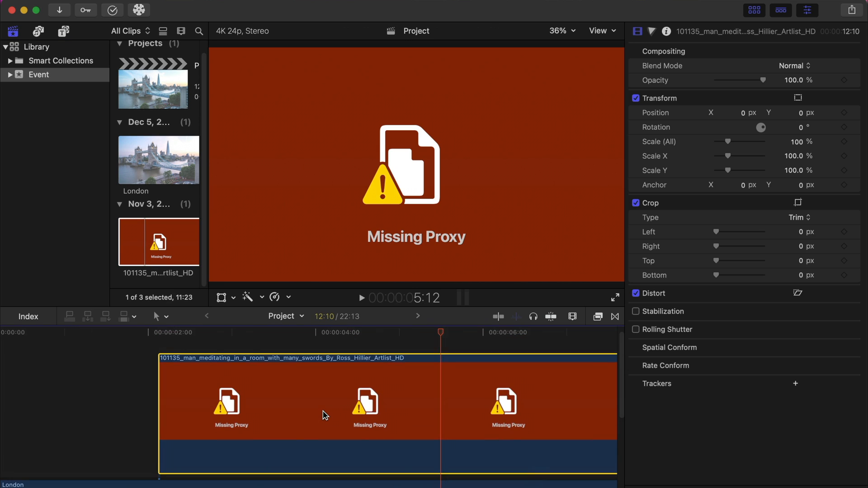
{"action": "left_click", "coordinate": [371, 378]}
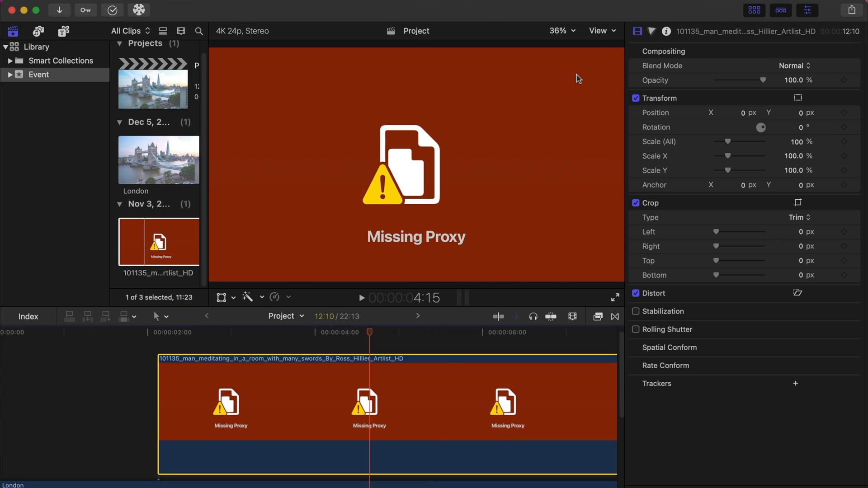
Set the viewer's media playback to Proxy Preferred and select the meditating-man clip in the timeline
{"action": "left_click", "coordinate": [614, 31]}
{"action": "left_click", "coordinate": [644, 170]}
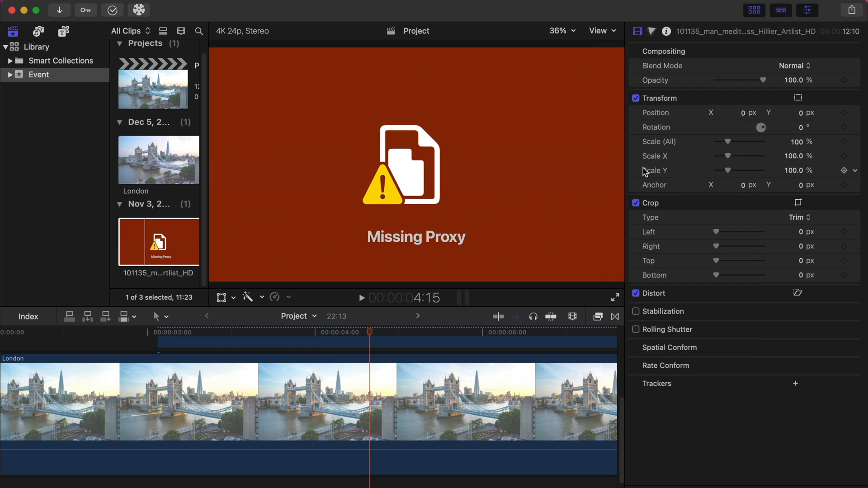
{"action": "scroll", "coordinate": [329, 418], "scroll_direction": "up", "scroll_amount": 3}
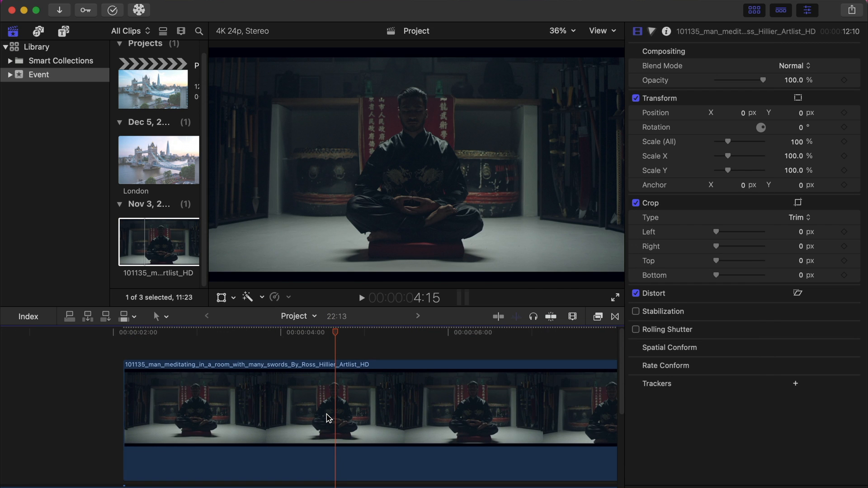
{"action": "left_click", "coordinate": [329, 418]}
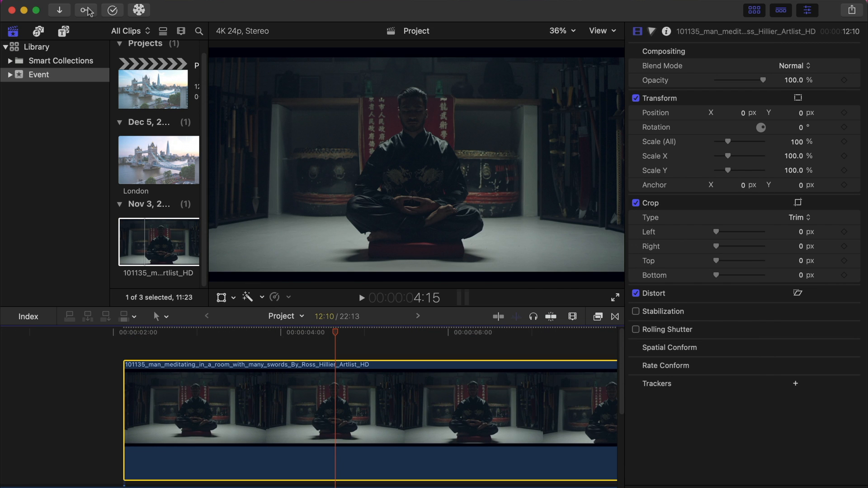
In the import preferences, turn on optimized media and proxy media creation, keeping ProRes Proxy at a 50% frame size
{"action": "left_click", "coordinate": [66, 0]}
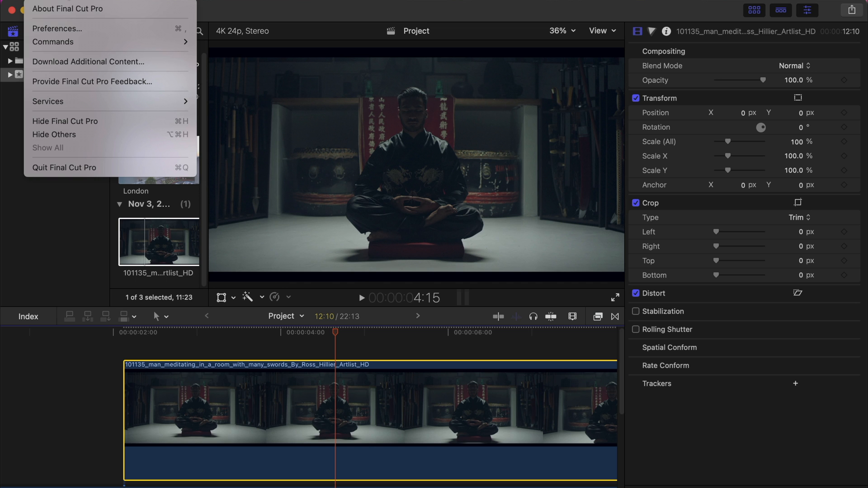
{"action": "left_click", "coordinate": [68, 30]}
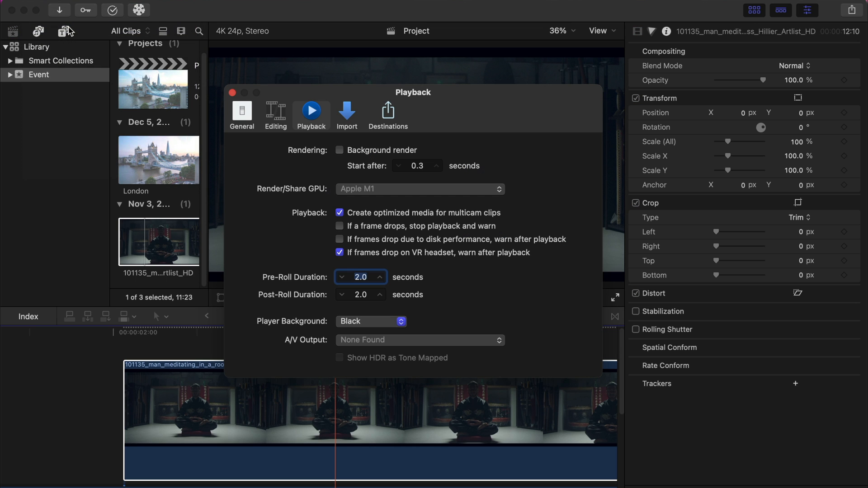
{"action": "left_click", "coordinate": [347, 113]}
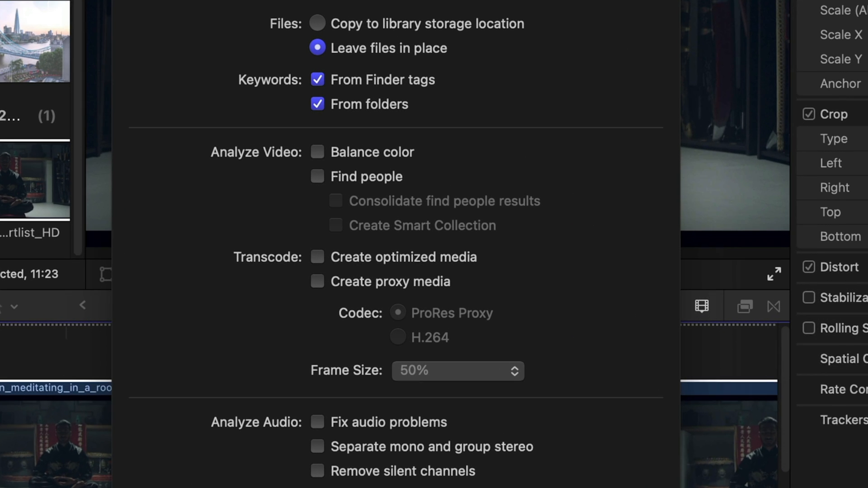
{"action": "left_click", "coordinate": [384, 256]}
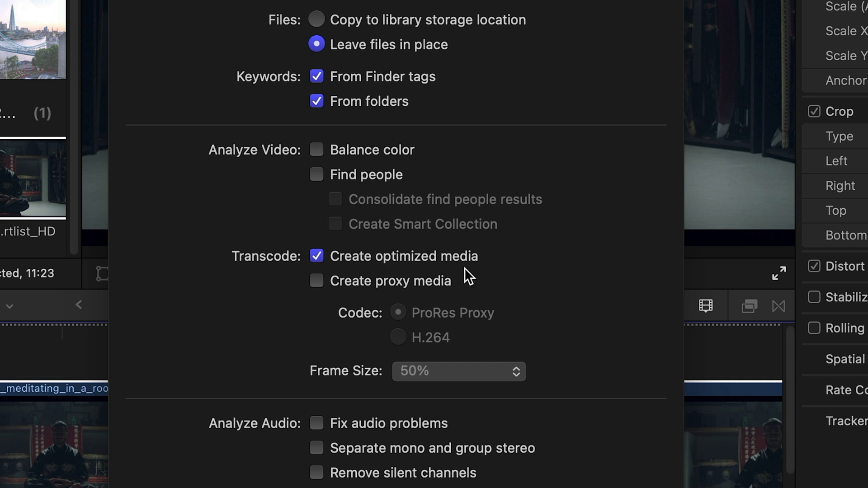
{"action": "left_click", "coordinate": [319, 283]}
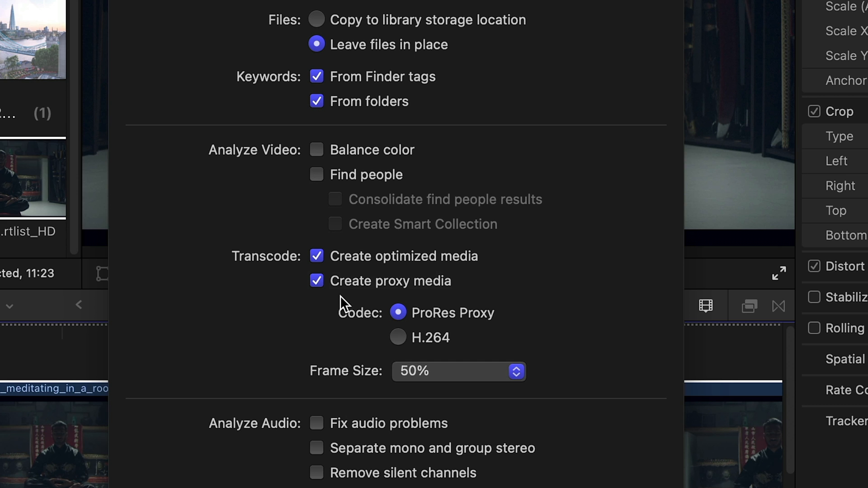
{"action": "left_click", "coordinate": [455, 373]}
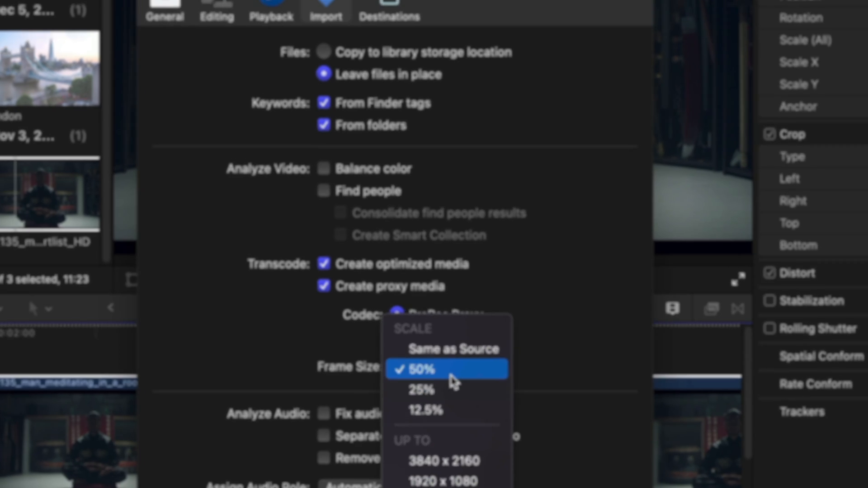
{"action": "left_click", "coordinate": [452, 374]}
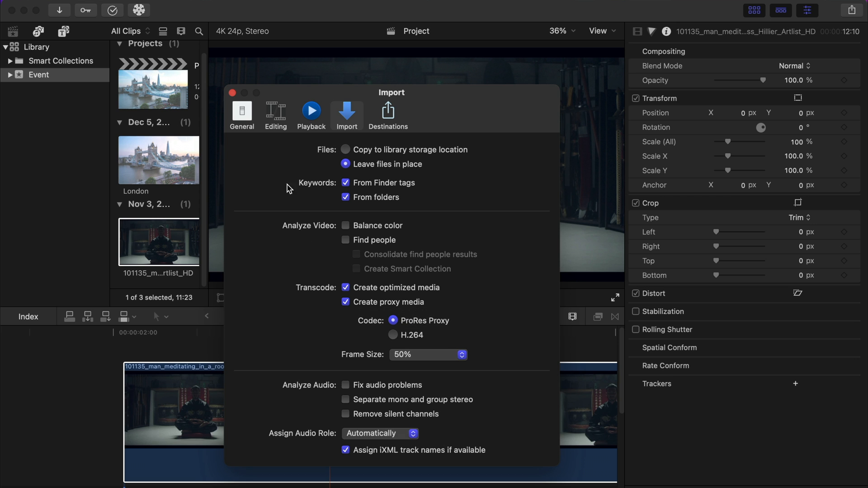
Turn on background rendering in the playback preferences and close the preferences window
{"action": "left_click", "coordinate": [310, 113]}
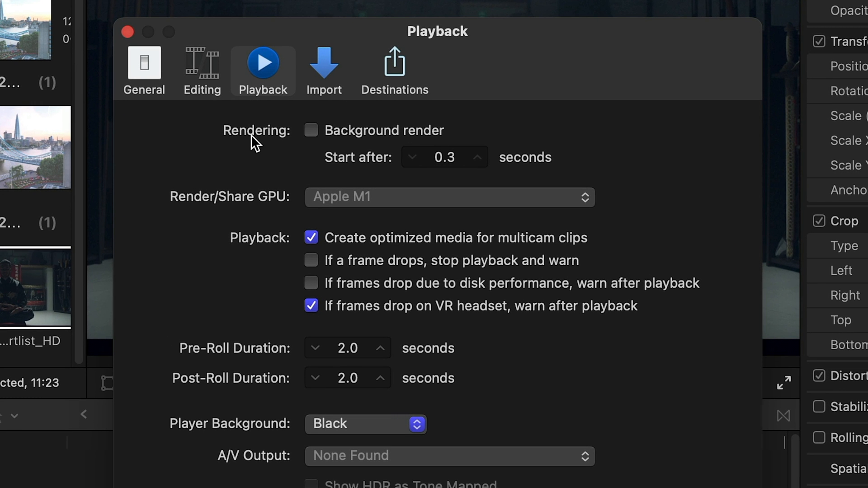
{"action": "left_click", "coordinate": [311, 131]}
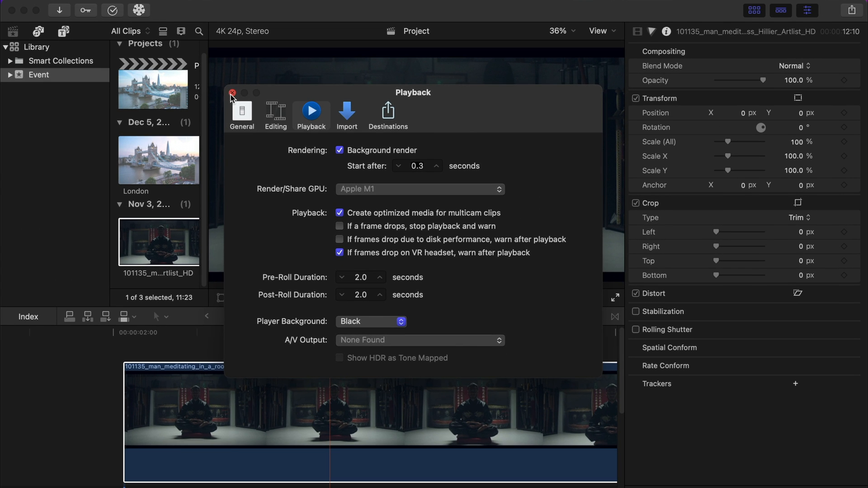
{"action": "left_click", "coordinate": [225, 87]}
Display the background tasks, apply the 50s TV and Aged Film effects to the meditating-man clip, and check the rendering task's details
{"action": "left_click", "coordinate": [112, 10]}
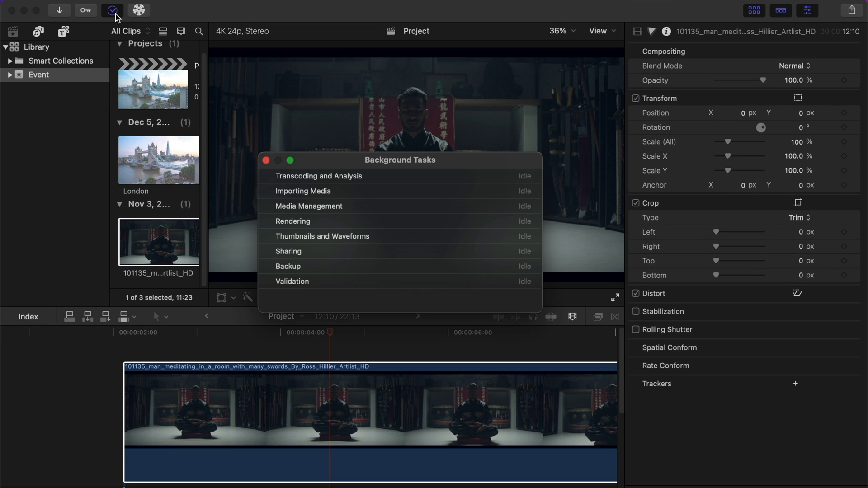
{"action": "left_click", "coordinate": [598, 317]}
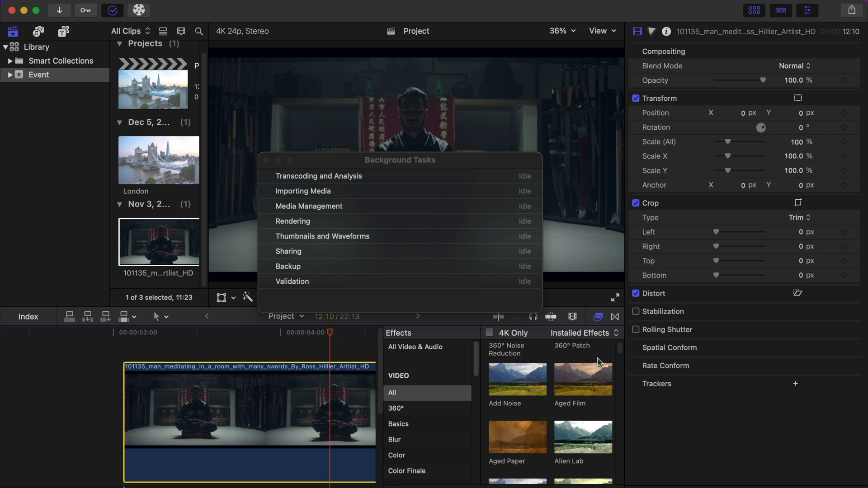
{"action": "left_click_drag", "start_coordinate": [584, 357], "coordinate": [343, 406]}
{"action": "left_click_drag", "start_coordinate": [374, 410], "coordinate": [320, 414]}
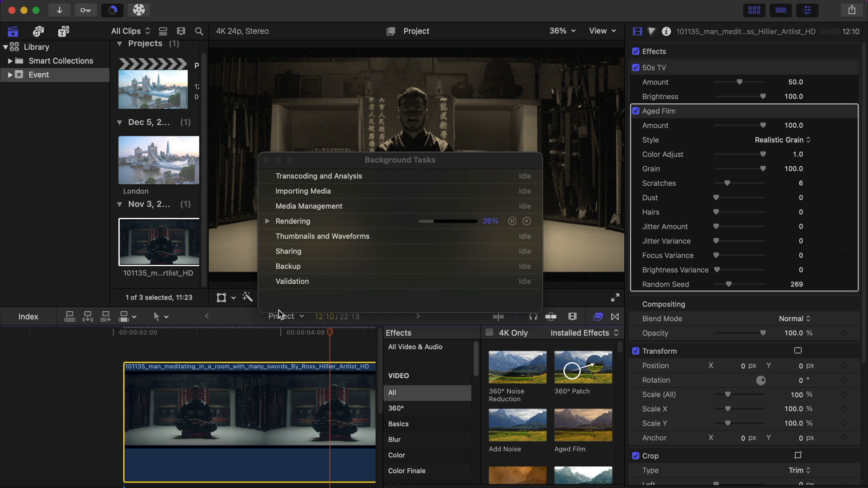
{"action": "left_click", "coordinate": [267, 221]}
{"action": "left_click", "coordinate": [268, 221]}
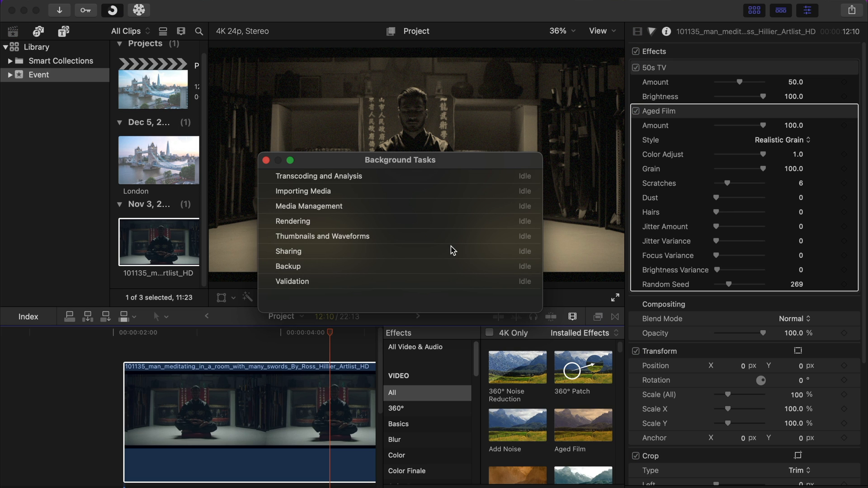
Split the meditating-man clip at the playhead and add a Cross Dissolve at the cut, closing the transitions and background tasks
{"action": "left_click", "coordinate": [346, 398]}
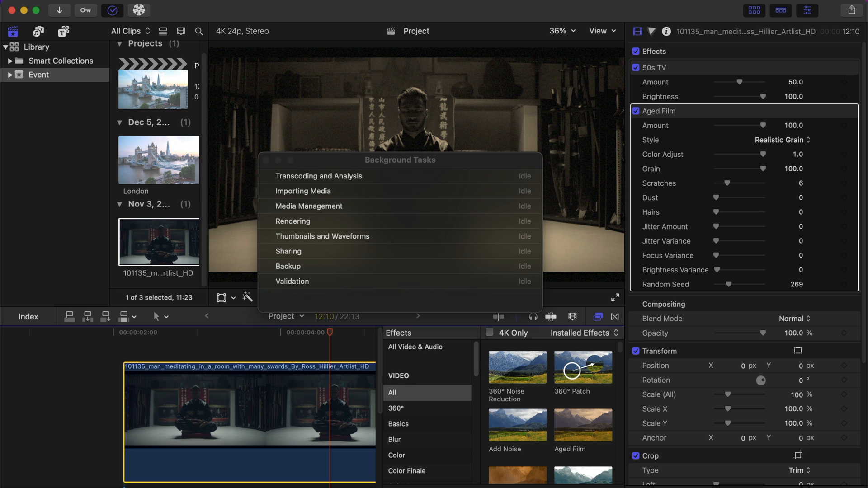
{"action": "key", "text": "super+b"}
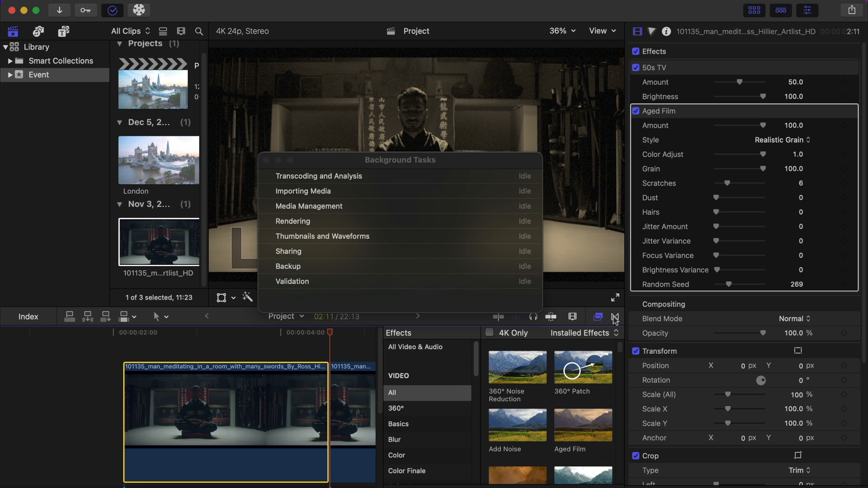
{"action": "left_click", "coordinate": [615, 317]}
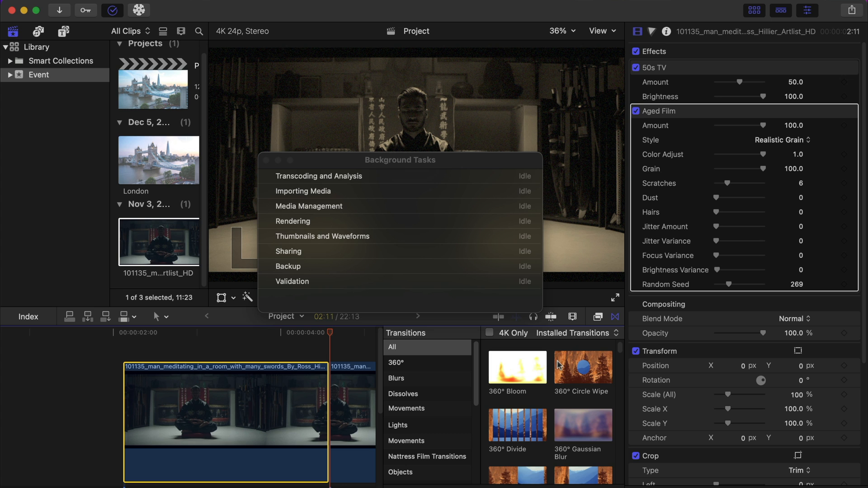
{"action": "scroll", "coordinate": [559, 365], "scroll_direction": "up", "scroll_amount": 2}
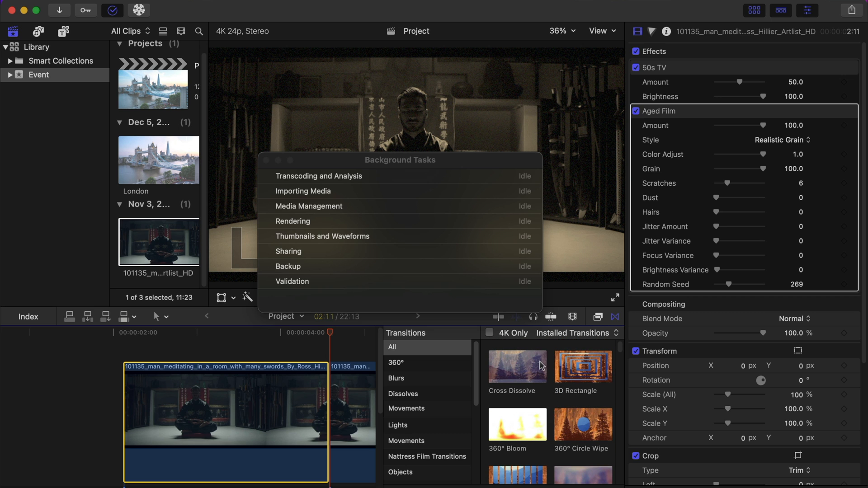
{"action": "left_click_drag", "start_coordinate": [541, 365], "coordinate": [347, 405]}
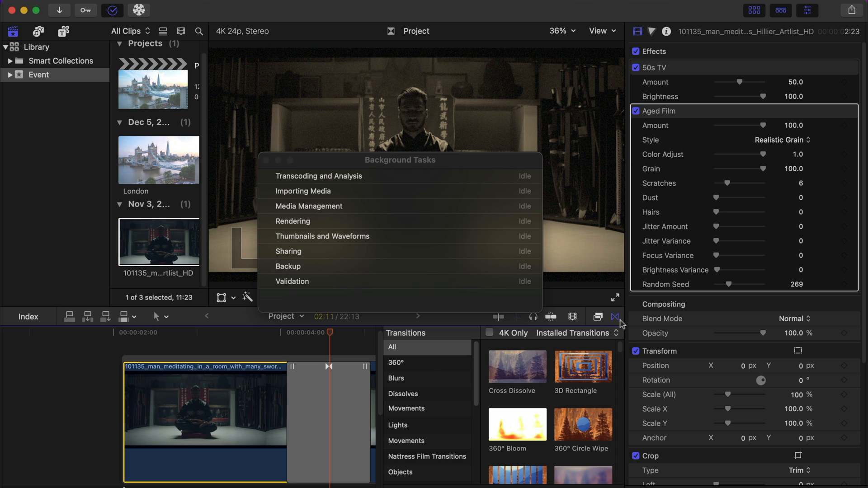
{"action": "left_click", "coordinate": [617, 319]}
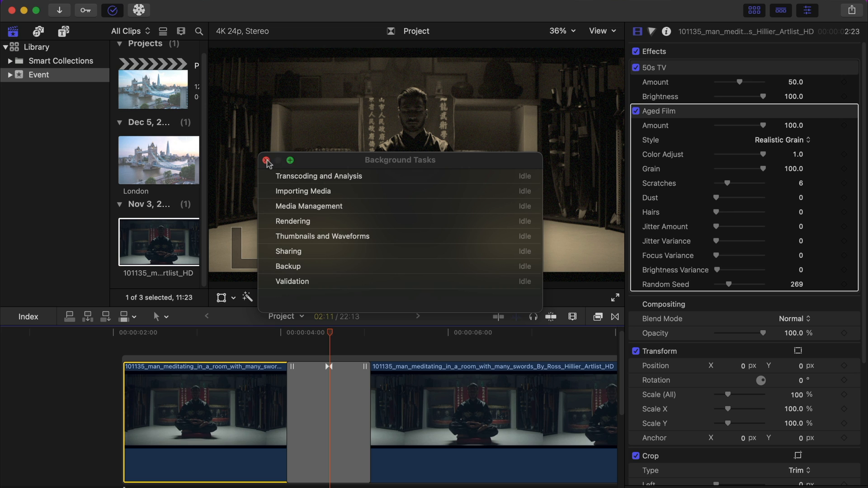
{"action": "left_click", "coordinate": [267, 161]}
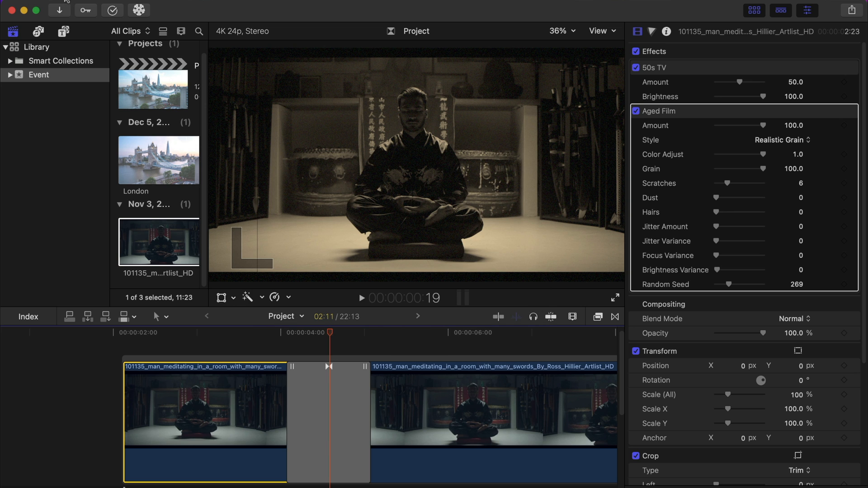
Turn off background rendering in the playback preferences and close the preferences window
{"action": "left_click", "coordinate": [66, 2]}
{"action": "left_click", "coordinate": [68, 28]}
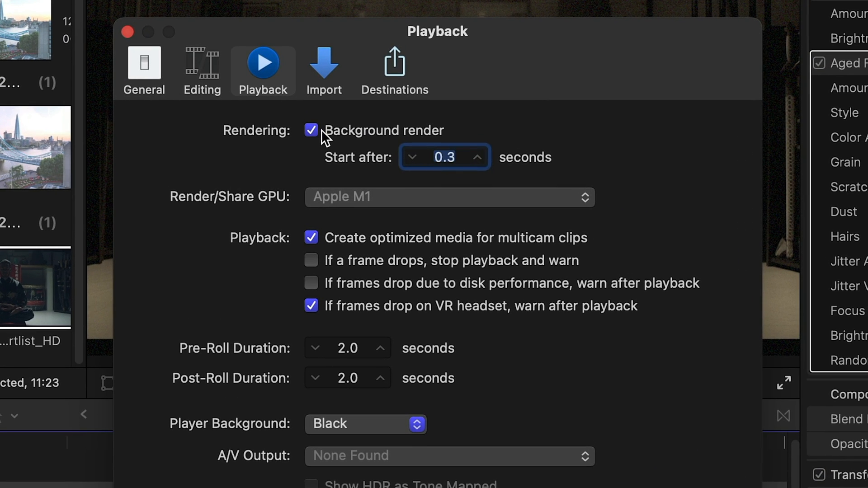
{"action": "left_click", "coordinate": [318, 133]}
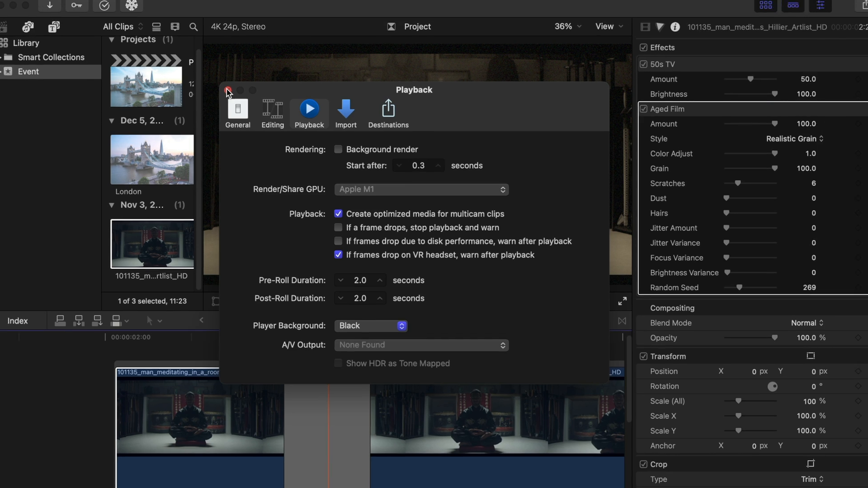
{"action": "left_click", "coordinate": [127, 32]}
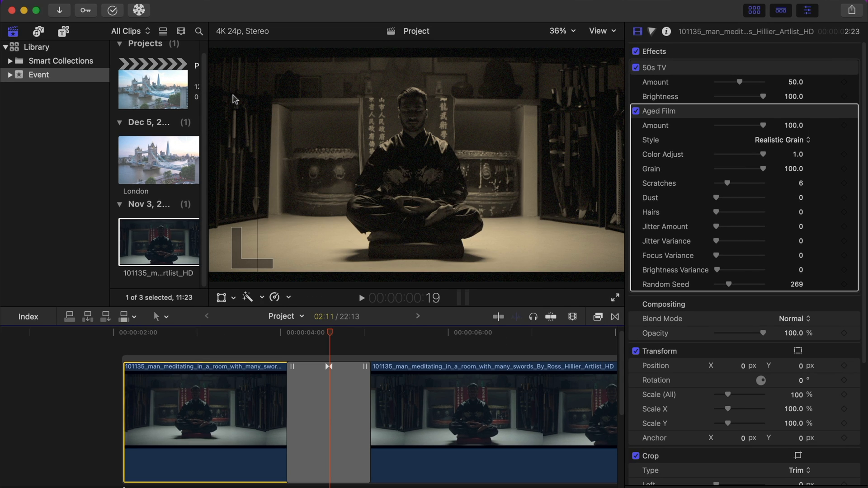
With the background tasks shown, apply Aged Paper to the meditating-man segment before the transition and render the timeline manually
{"action": "left_click", "coordinate": [113, 10]}
{"action": "left_click", "coordinate": [311, 392]}
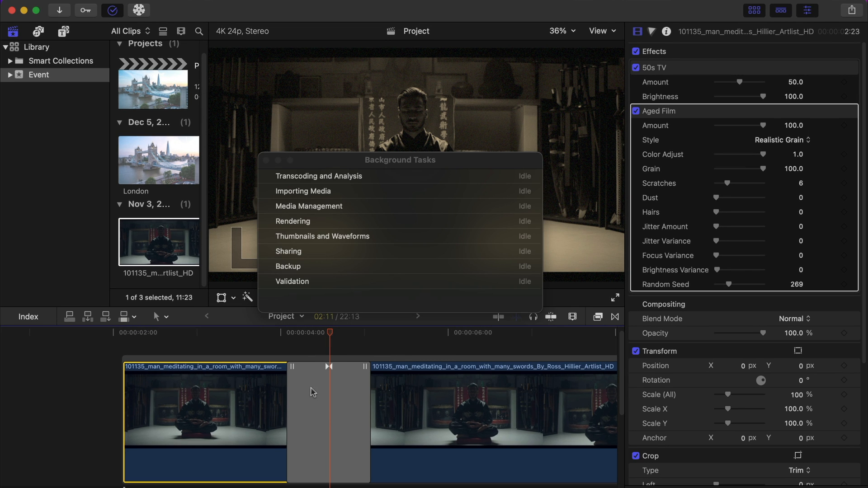
{"action": "left_click", "coordinate": [328, 366]}
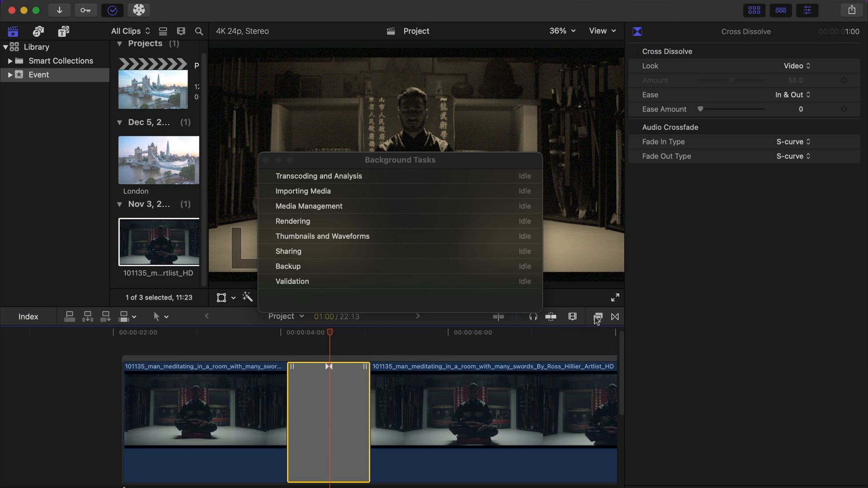
{"action": "left_click", "coordinate": [598, 318]}
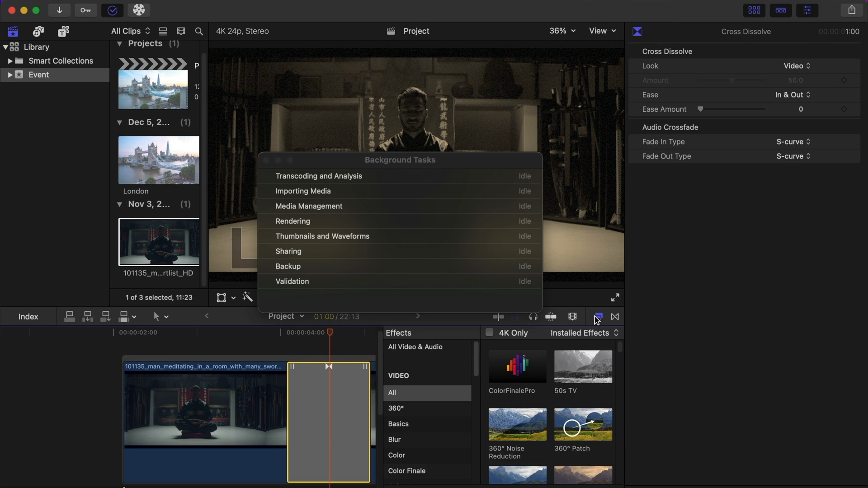
{"action": "scroll", "coordinate": [545, 380], "scroll_direction": "down", "scroll_amount": 5}
{"action": "left_click_drag", "start_coordinate": [527, 423], "coordinate": [262, 405]}
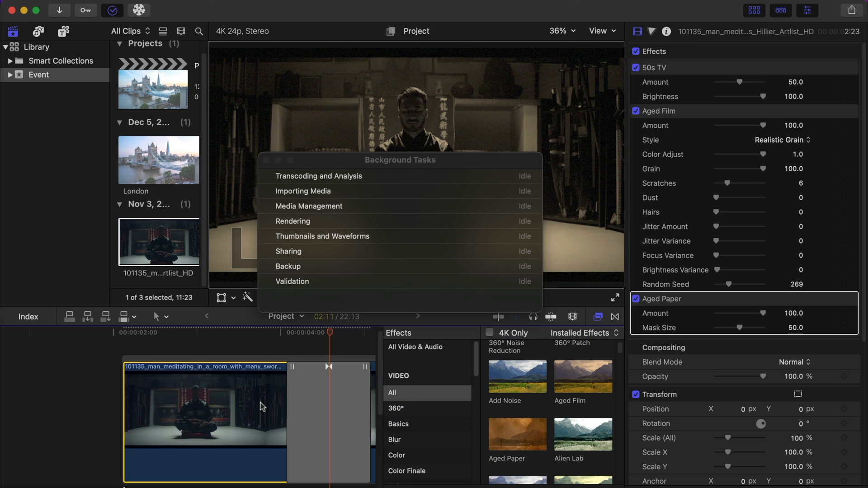
{"action": "key", "text": "ctrl+shift+r"}
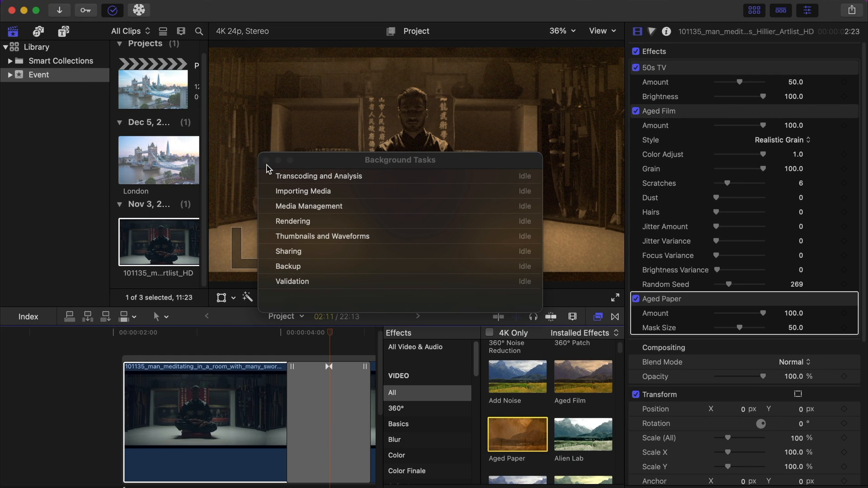
{"action": "left_click", "coordinate": [265, 160]}
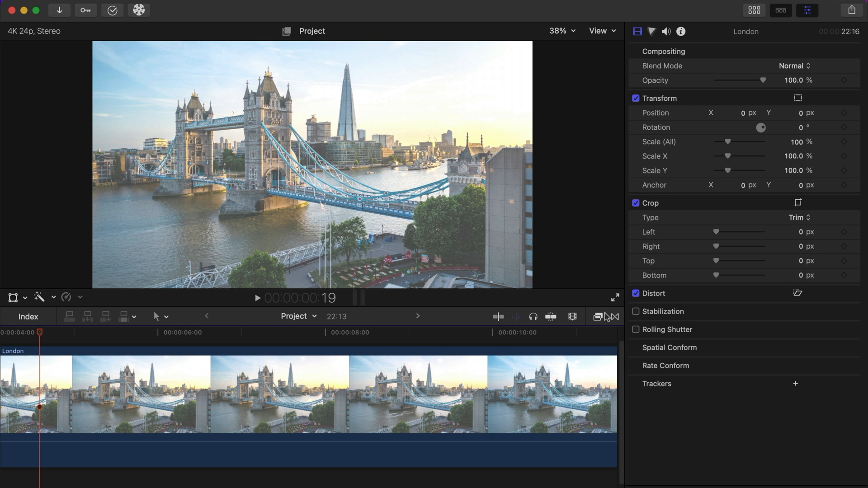
Apply the ColorFinalePro effect from the Color Finale category to the London clip in the timeline
{"action": "left_click", "coordinate": [599, 317]}
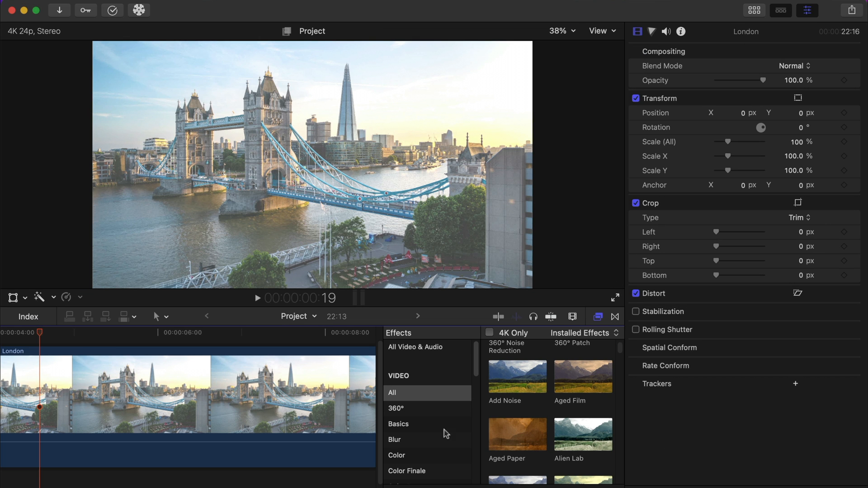
{"action": "left_click", "coordinate": [428, 473]}
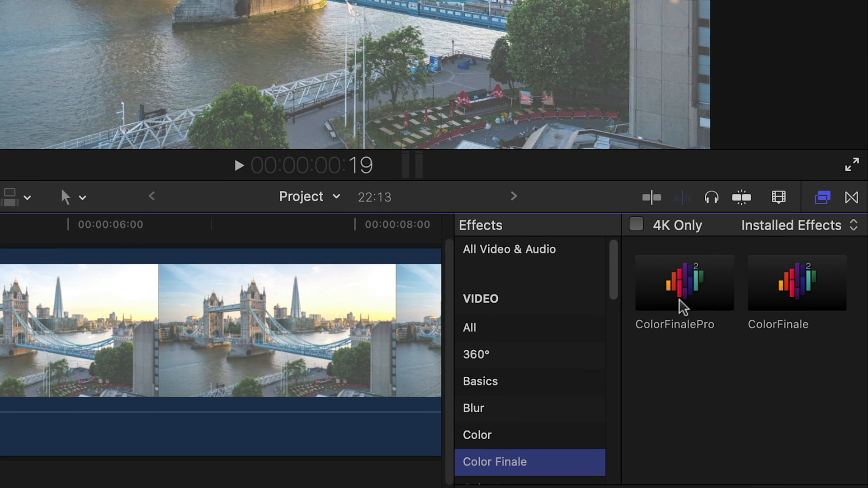
{"action": "left_click", "coordinate": [683, 308]}
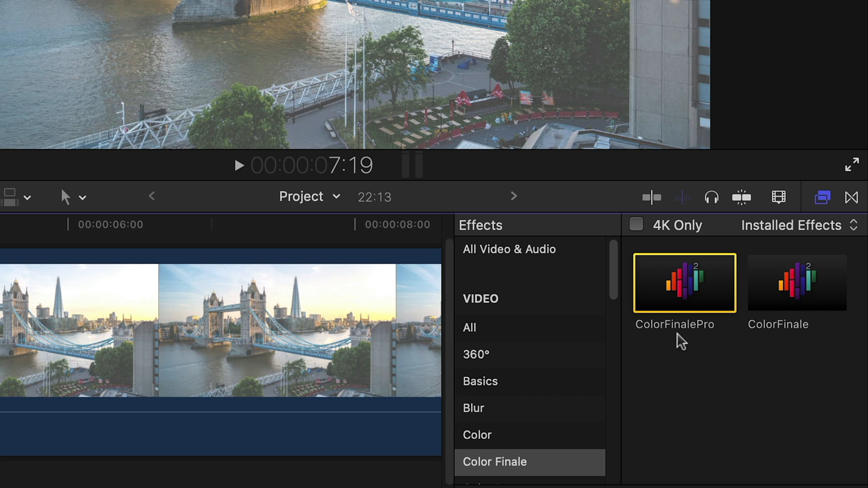
{"action": "left_click_drag", "start_coordinate": [682, 306], "coordinate": [374, 325]}
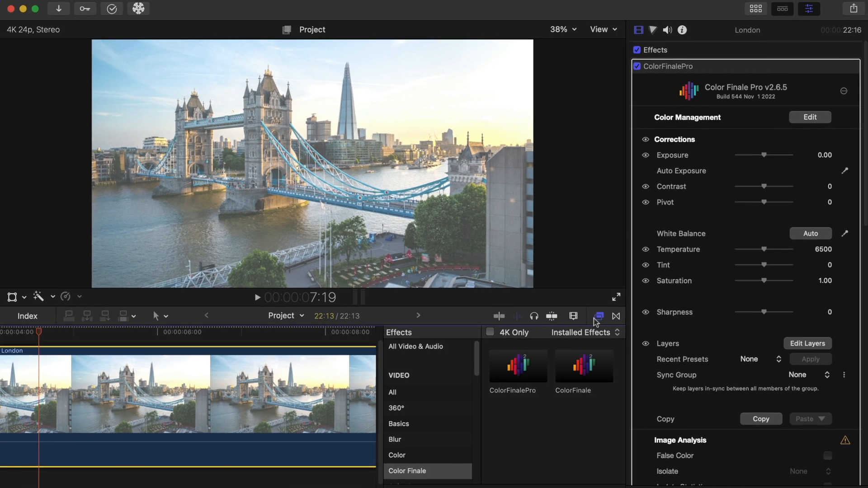
{"action": "left_click", "coordinate": [748, 237]}
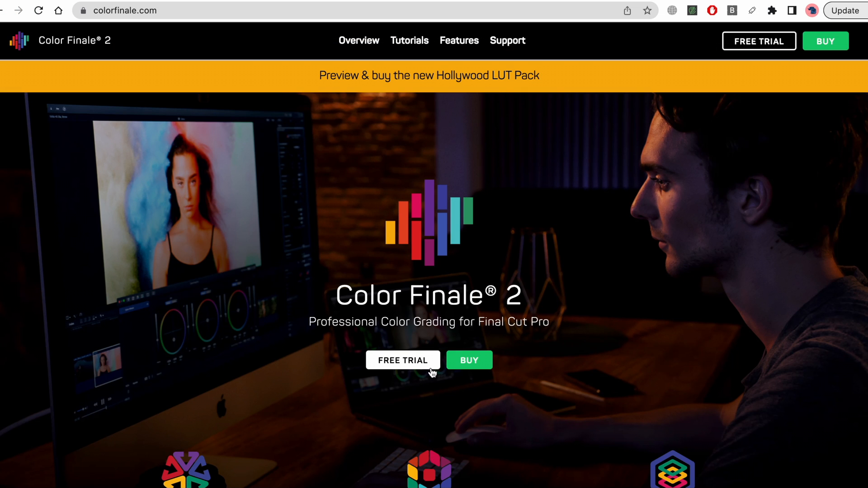
Download the Color Finale 2 free trial from colorfinale.com in the browser and select the ColorFinaleFxPlug4_2.6.5_544.pkg installer
{"action": "left_click", "coordinate": [432, 370]}
{"action": "left_click", "coordinate": [381, 212]}
{"action": "left_click", "coordinate": [402, 410]}
{"action": "left_click", "coordinate": [490, 288]}
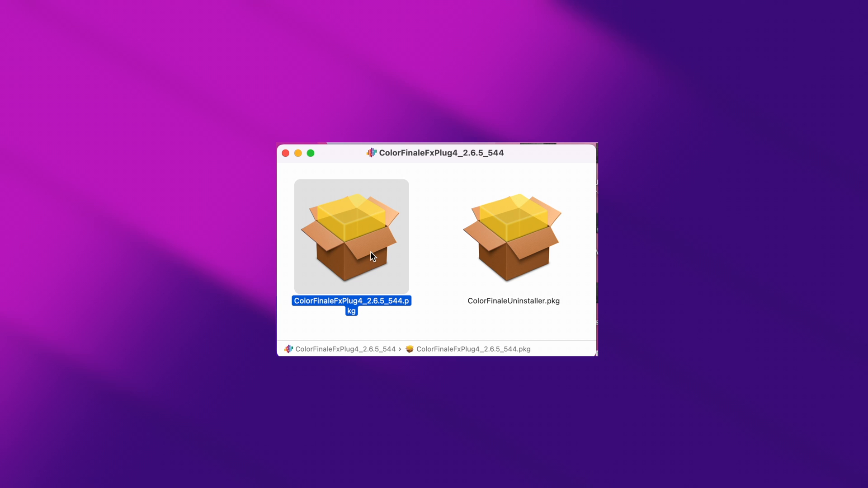
Install Color Finale on Macintosh HD from the selected package, allowing Final Cut Pro to close and authorising with the account password
{"action": "double_click", "coordinate": [370, 251]}
{"action": "left_click", "coordinate": [489, 316]}
{"action": "left_click", "coordinate": [594, 365]}
{"action": "left_click", "coordinate": [593, 365]}
{"action": "left_click", "coordinate": [593, 364]}
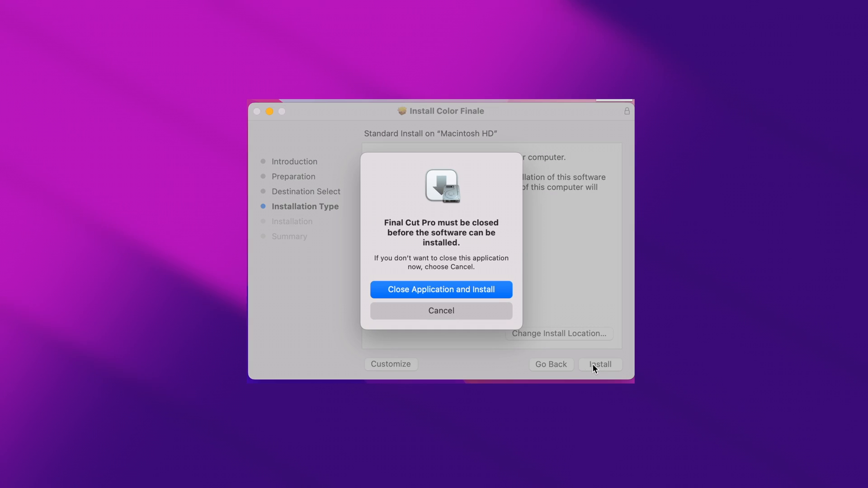
{"action": "left_click", "coordinate": [493, 289]}
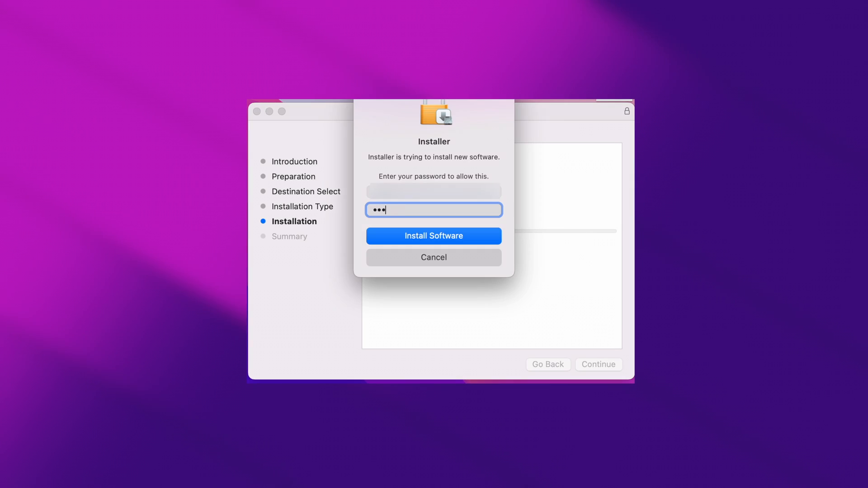
{"action": "key", "text": "Return"}
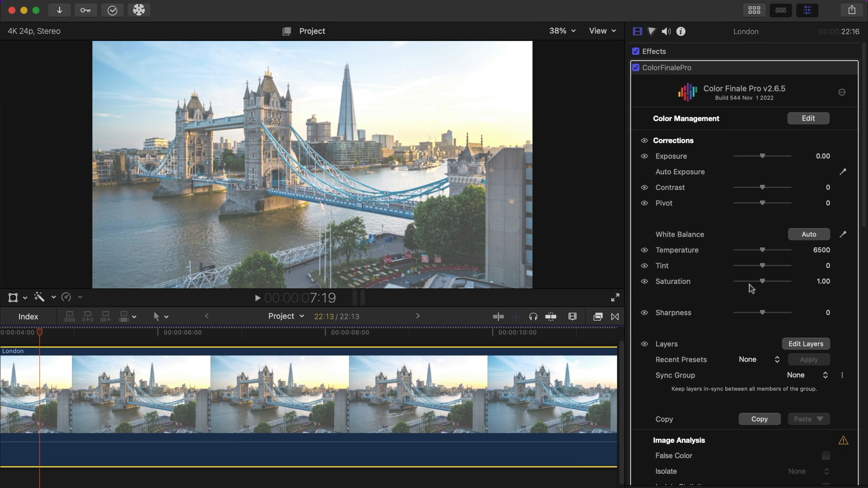
Try raising the London clip's Color Finale Saturation to 1.88 and reset the control to its default
{"action": "left_click_drag", "start_coordinate": [763, 286], "coordinate": [776, 286]}
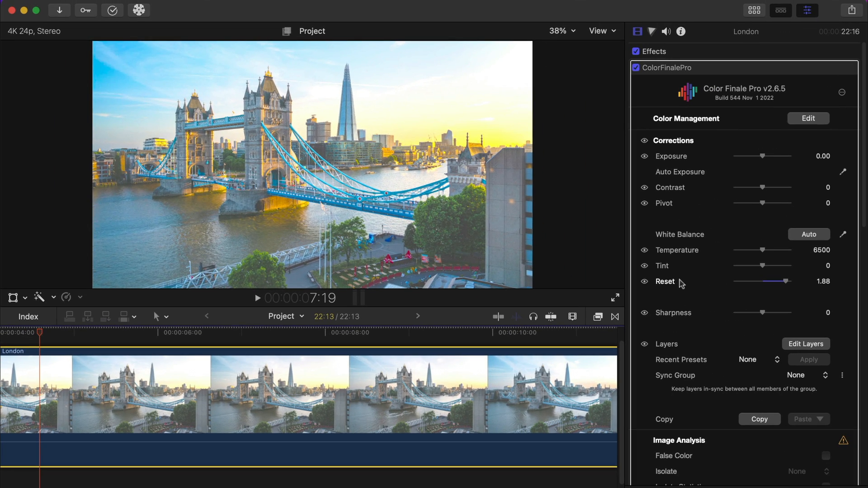
{"action": "left_click", "coordinate": [665, 282]}
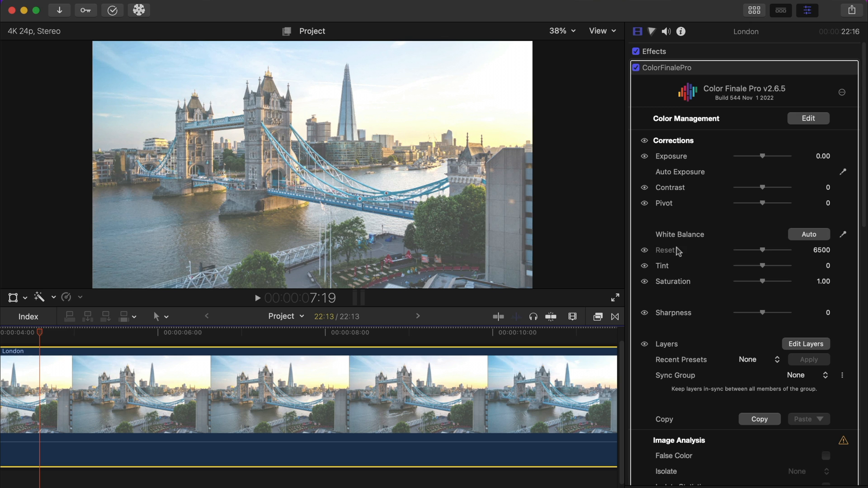
Show the video scopes beside the viewer for the London clip
{"action": "left_click", "coordinate": [608, 31]}
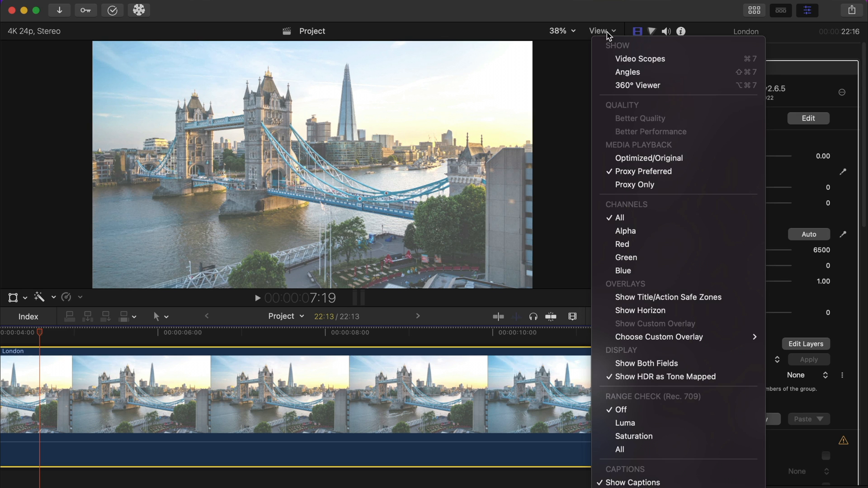
{"action": "left_click", "coordinate": [613, 59]}
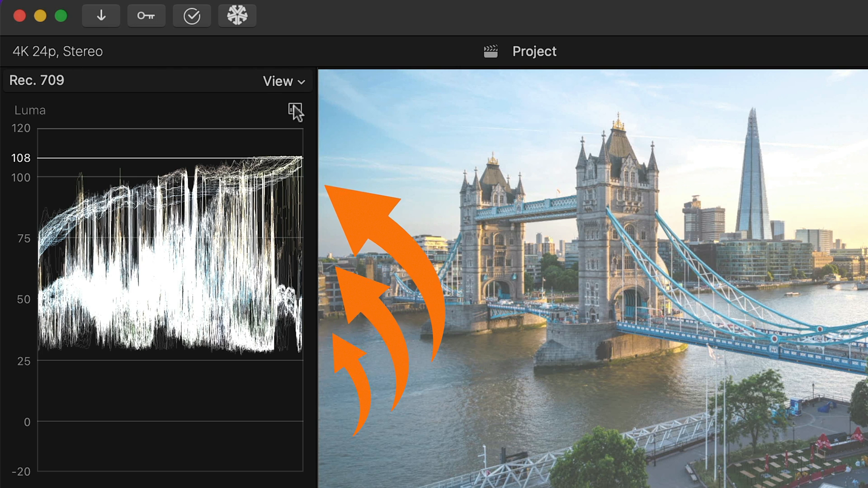
View the Histogram and Vectorscope scopes in turn, and return to the Waveform scope with the Luma channel
{"action": "left_click", "coordinate": [295, 111]}
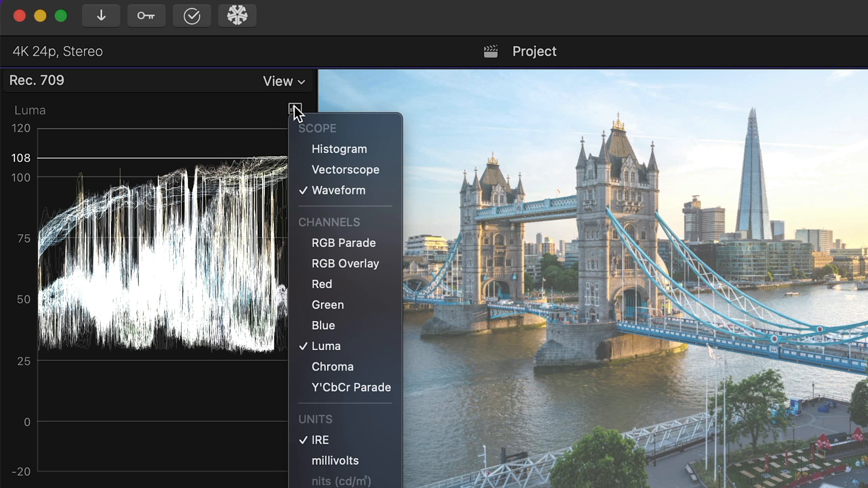
{"action": "left_click", "coordinate": [319, 140]}
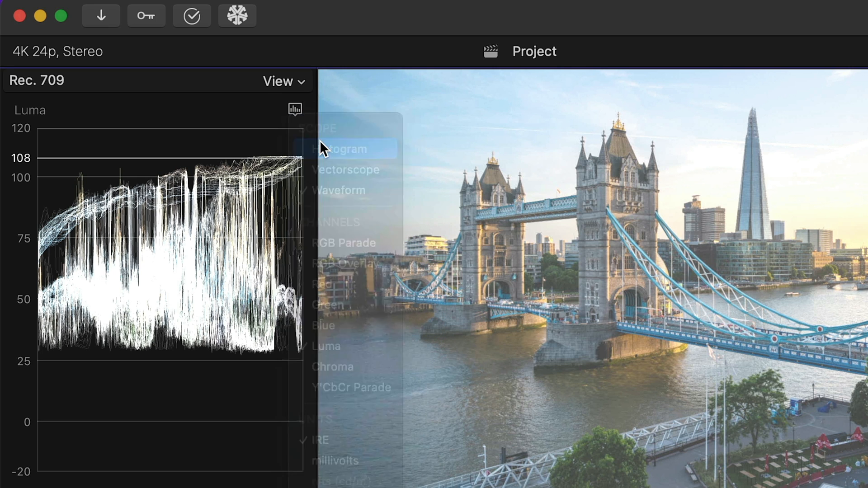
{"action": "left_click", "coordinate": [296, 111]}
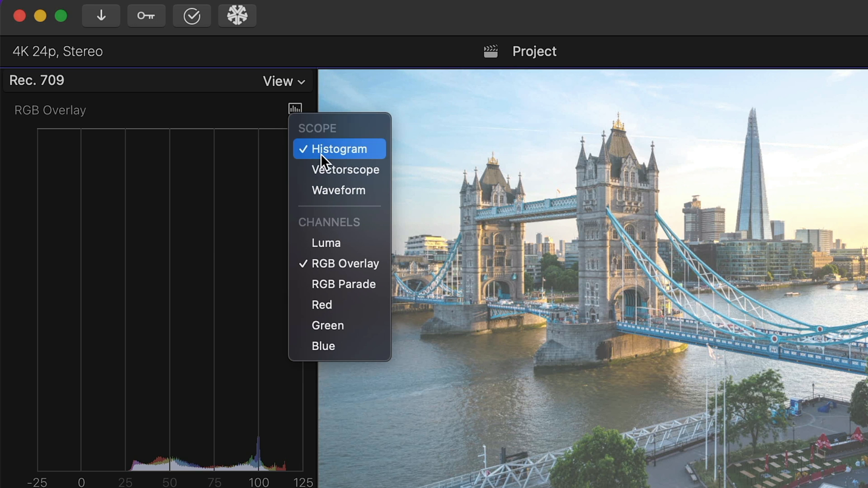
{"action": "left_click", "coordinate": [325, 168]}
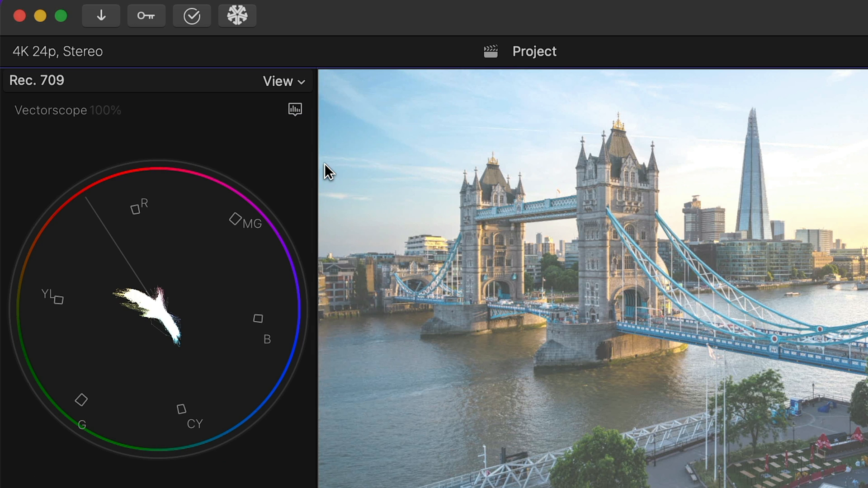
{"action": "left_click", "coordinate": [295, 109]}
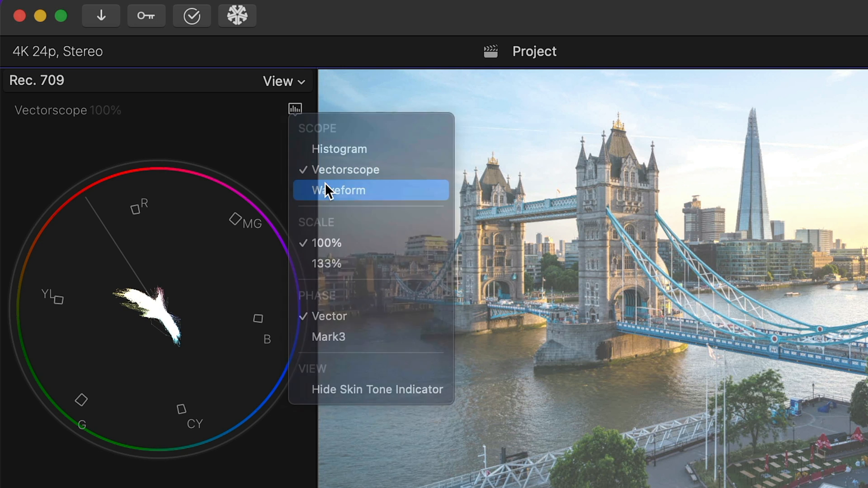
{"action": "left_click", "coordinate": [325, 184]}
{"action": "left_click", "coordinate": [296, 111]}
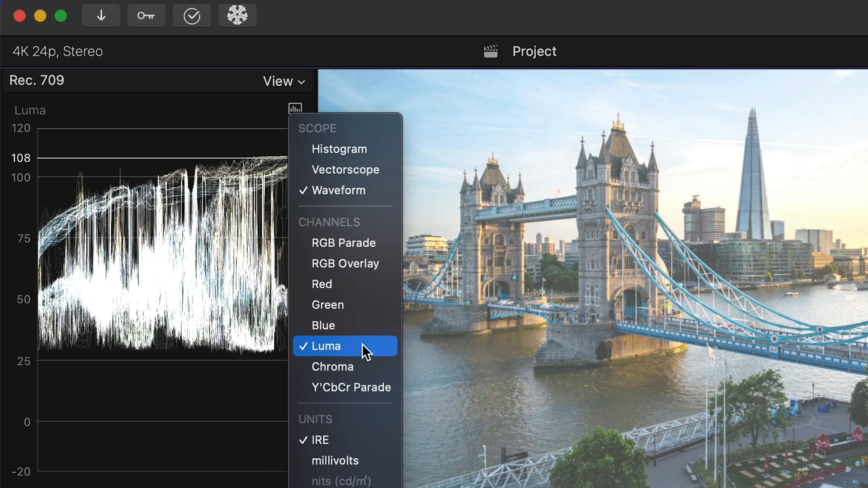
{"action": "left_click", "coordinate": [350, 349]}
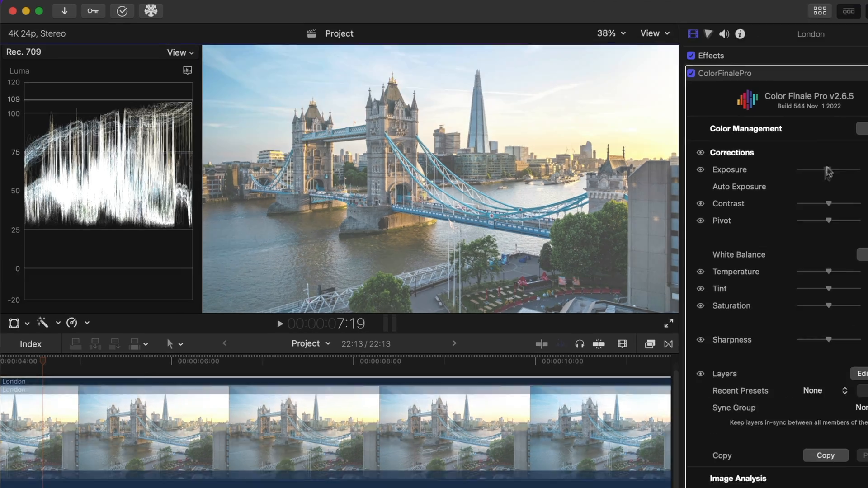
Lower the London clip's Color Finale Exposure to about -1.01 and raise its Contrast moderately
{"action": "left_click_drag", "start_coordinate": [763, 157], "coordinate": [755, 156]}
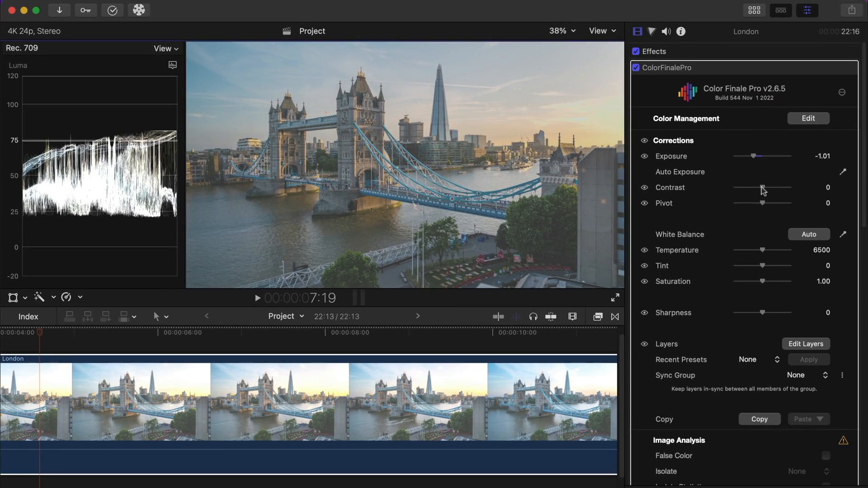
{"action": "left_click_drag", "start_coordinate": [764, 190], "coordinate": [773, 191]}
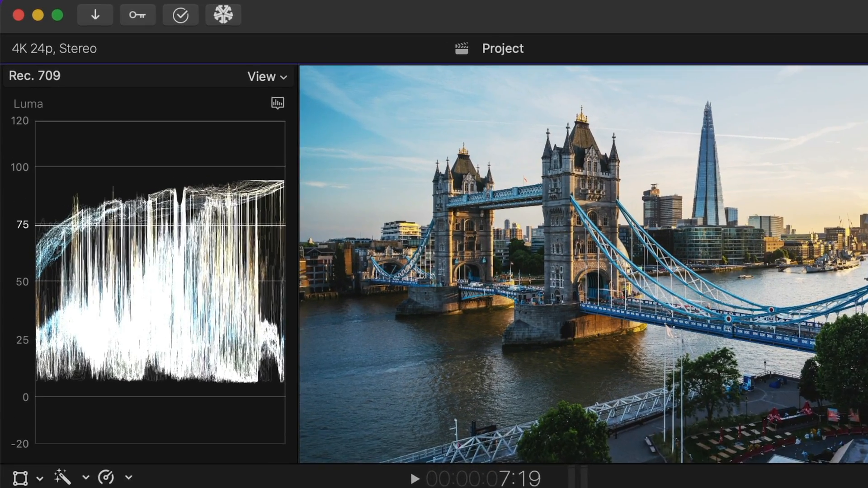